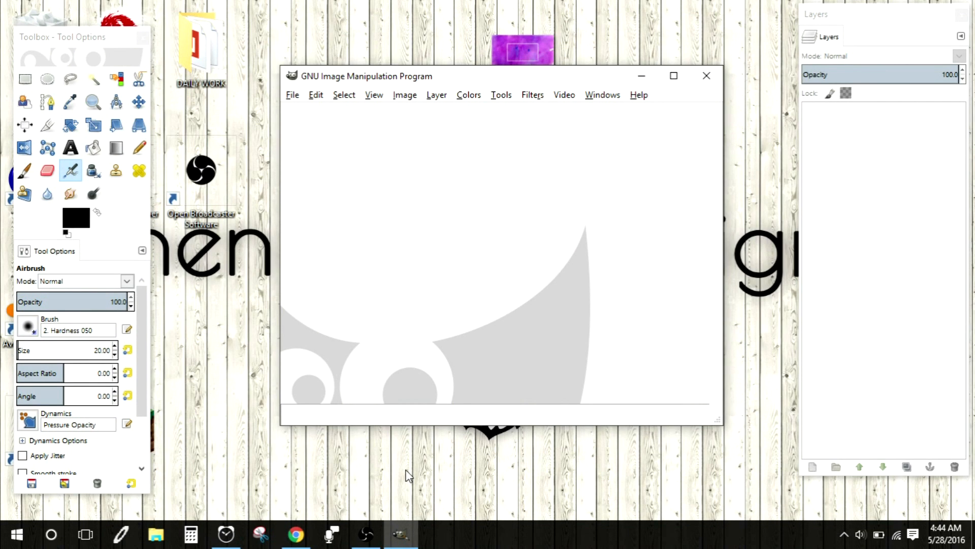
- Create a new blank image 1920 px wide and 1080 px high
left_click(290, 95)
mouse_move(316, 95)
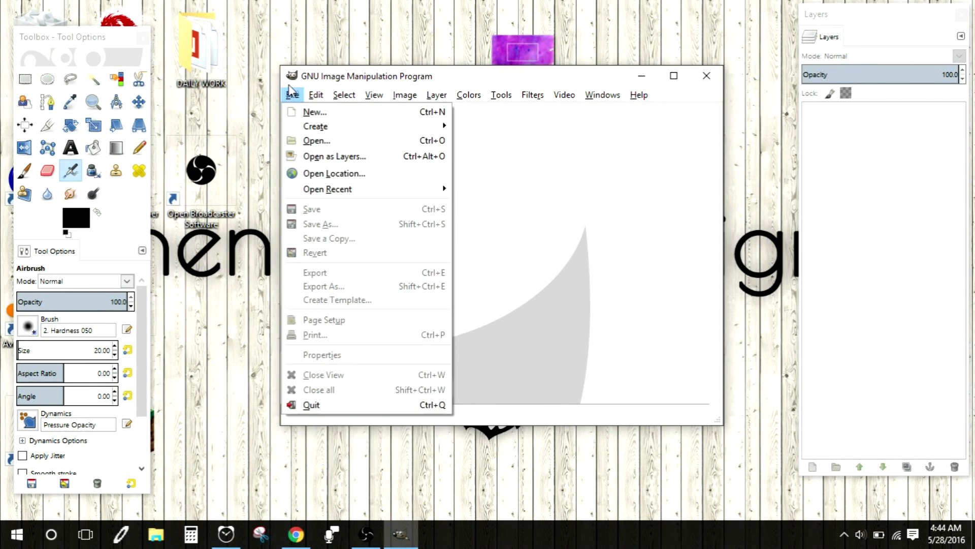
left_click(315, 113)
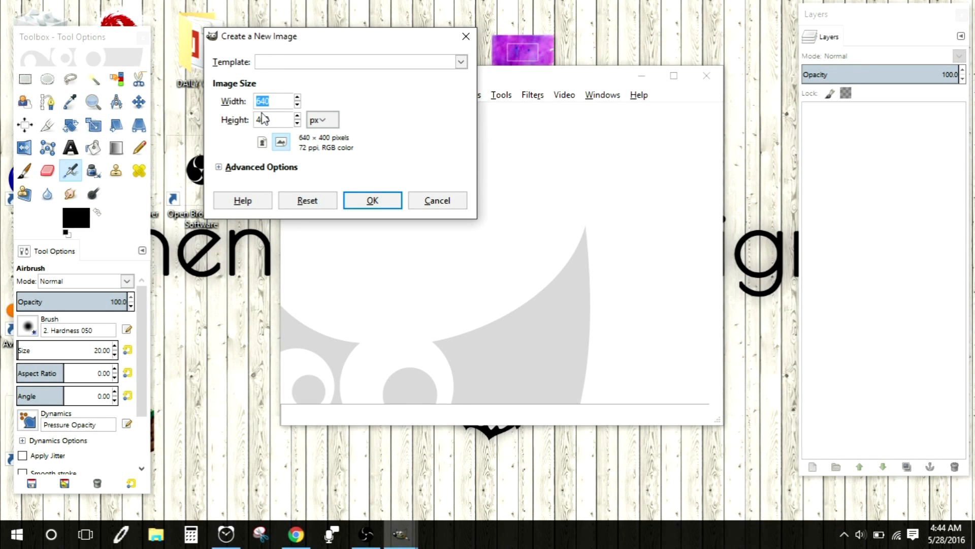
type("1920")
key("Tab")
type("108")
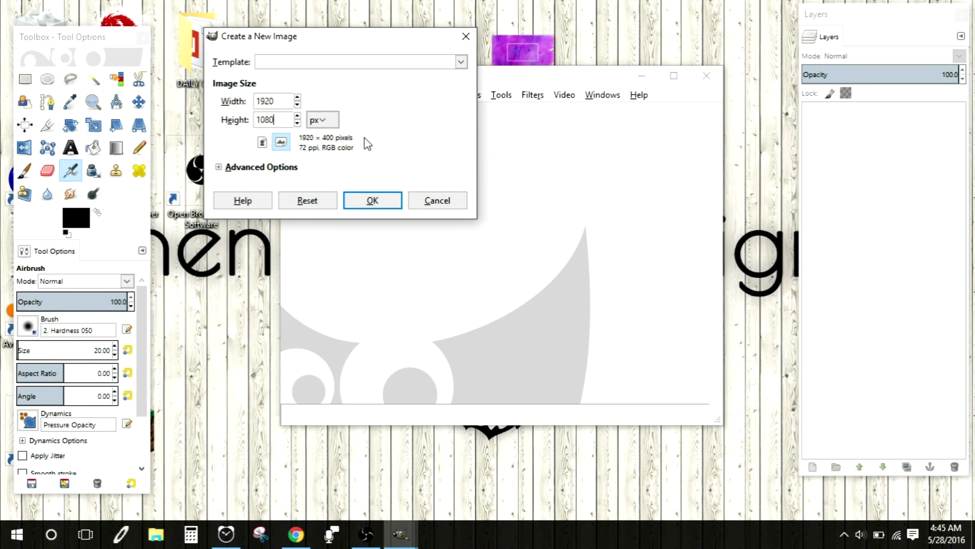
left_click(374, 200)
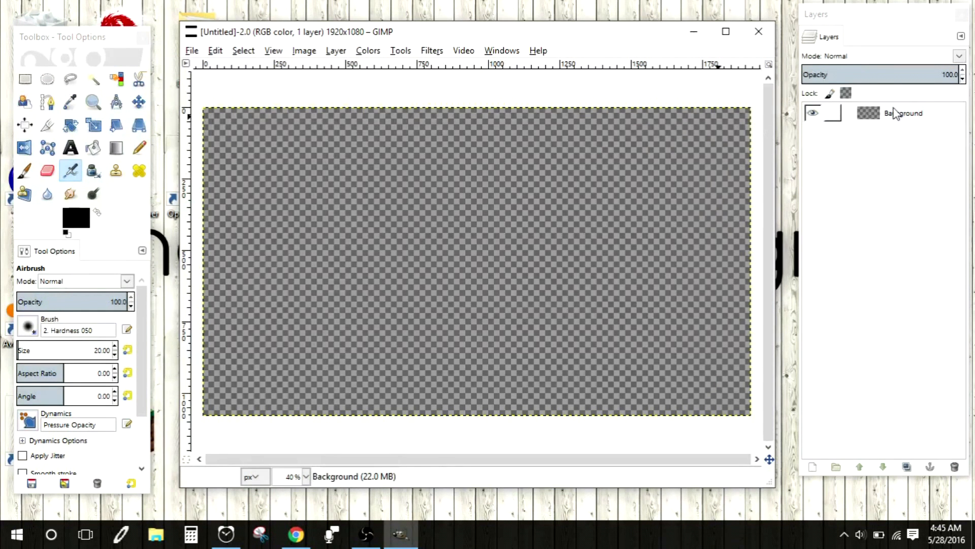
- Set the foreground colour to magenta cc35c1 and fill the whole Background layer with it using Bucket Fill
left_click(940, 114)
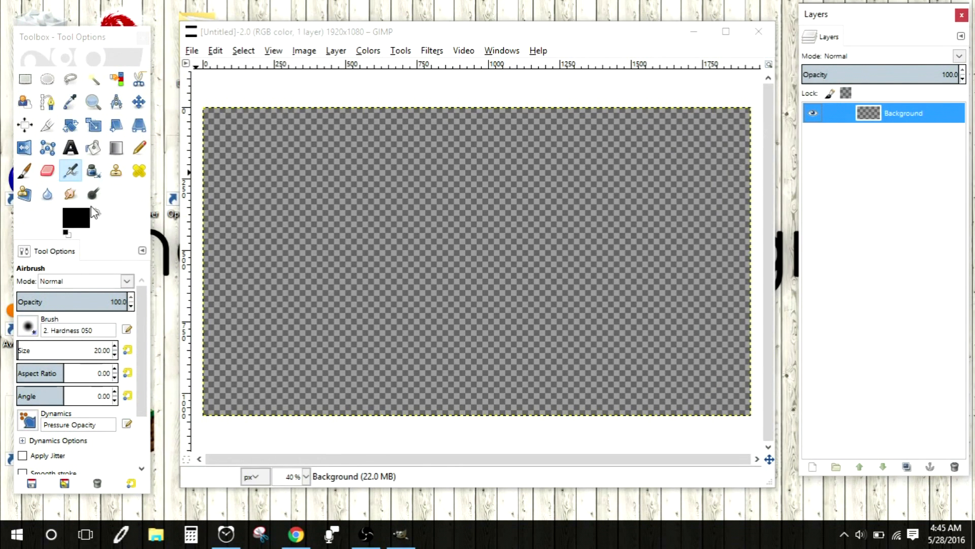
left_click(92, 147)
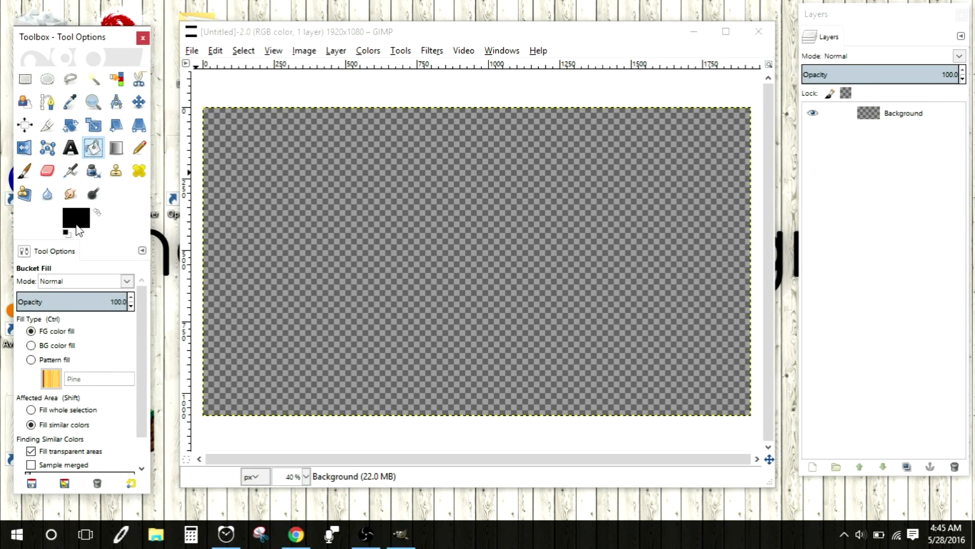
left_click(76, 224)
left_click(196, 251)
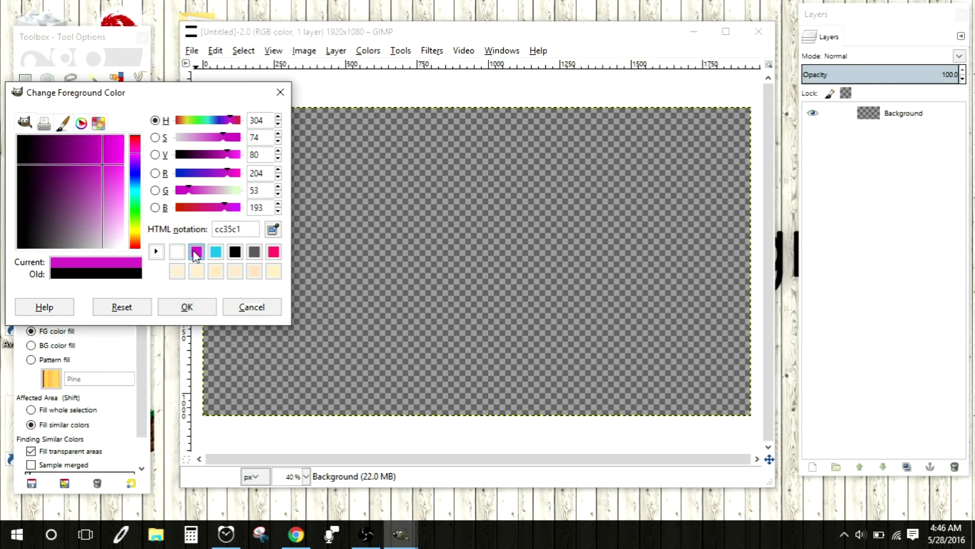
left_click(186, 308)
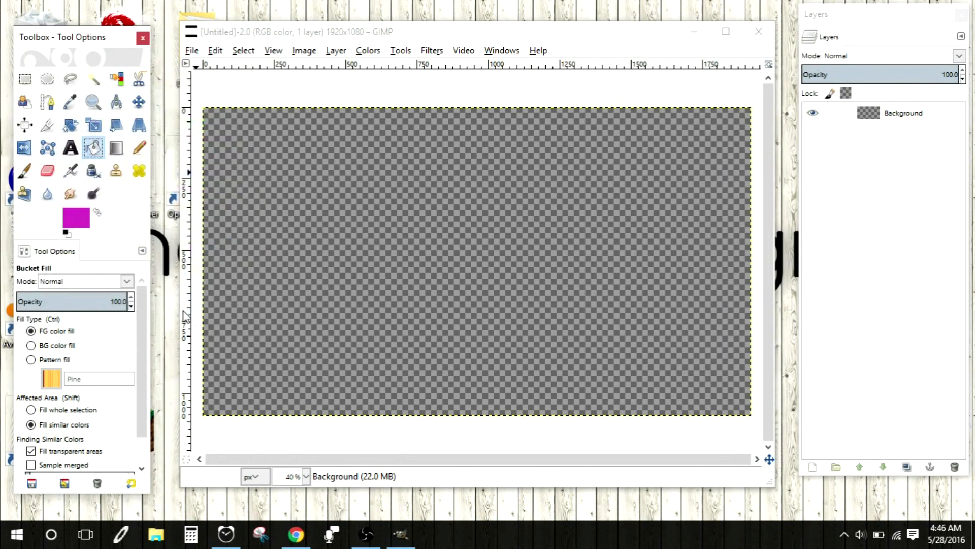
left_click(397, 173)
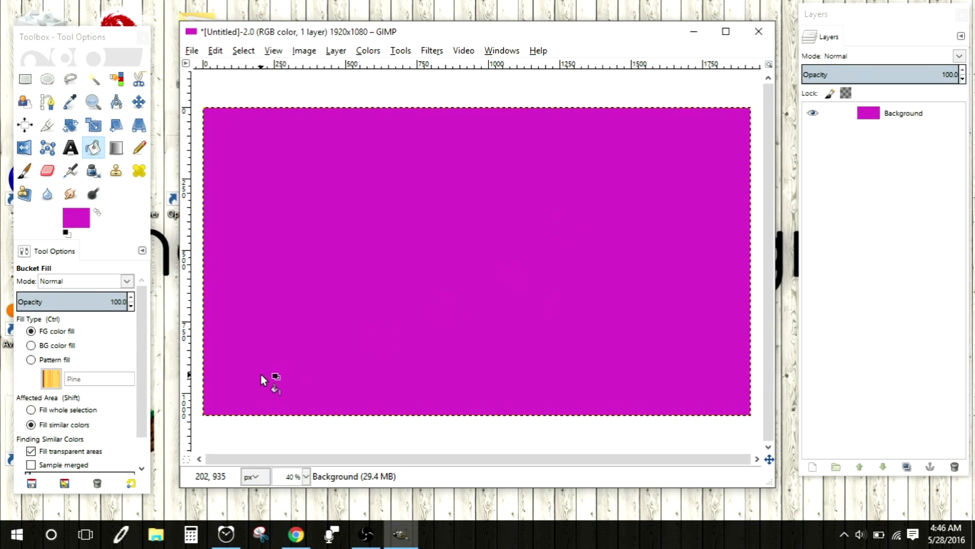
- Add white text reading "ashen" and "tigress" on two lines near the canvas centre, in Poiret One at 185 px
left_click(70, 149)
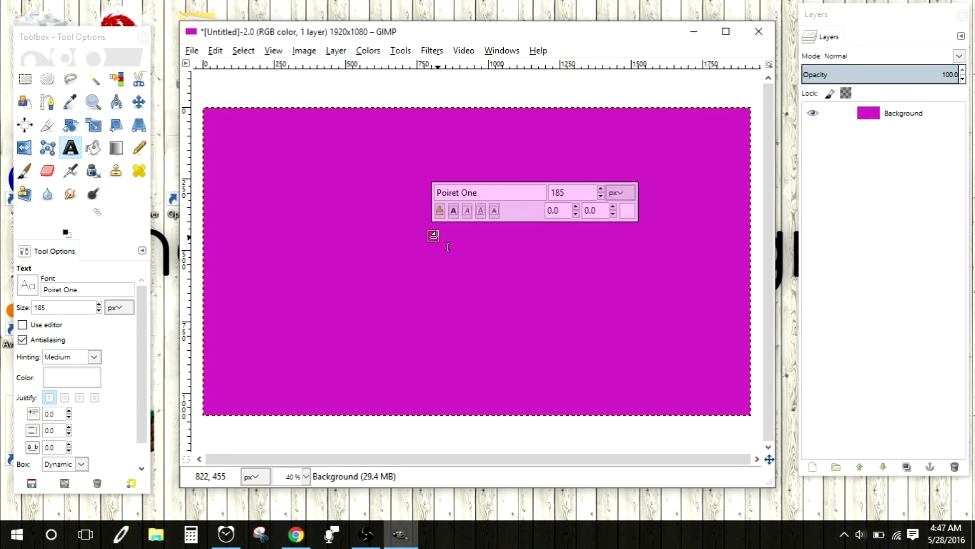
type("ashen")
key("Return")
type("tigress")
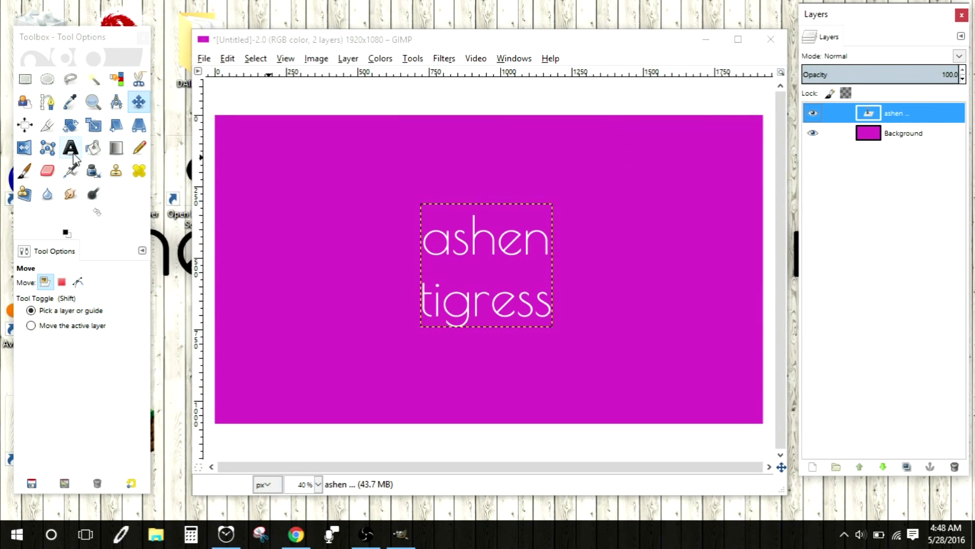
- Merge the "ashen tigress" text layer down into the Background layer
right_click(926, 113)
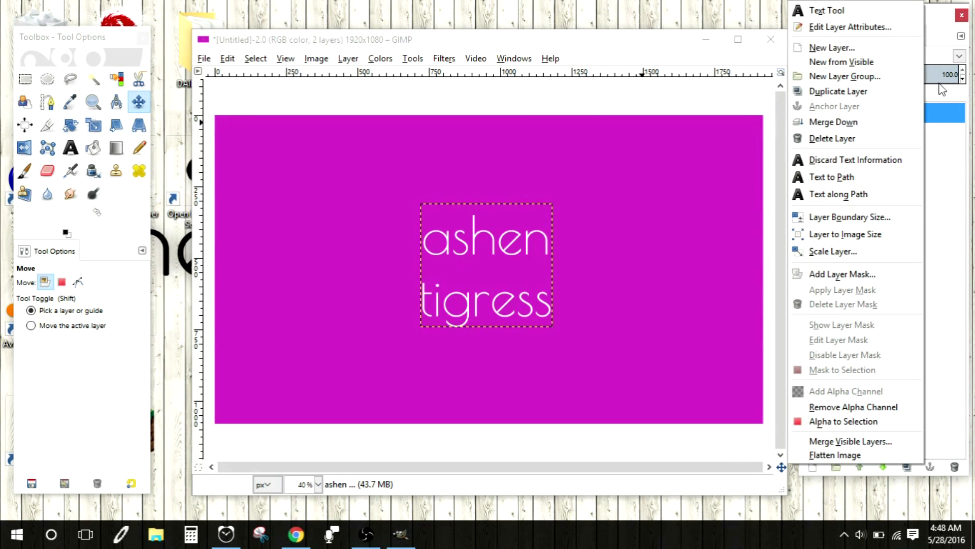
left_click(872, 123)
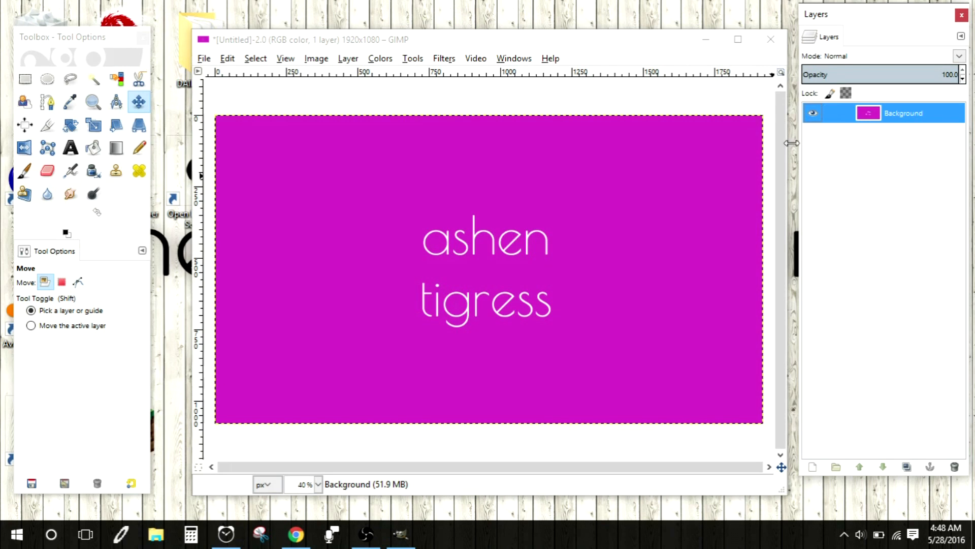
left_click_drag(611, 34, 608, 21)
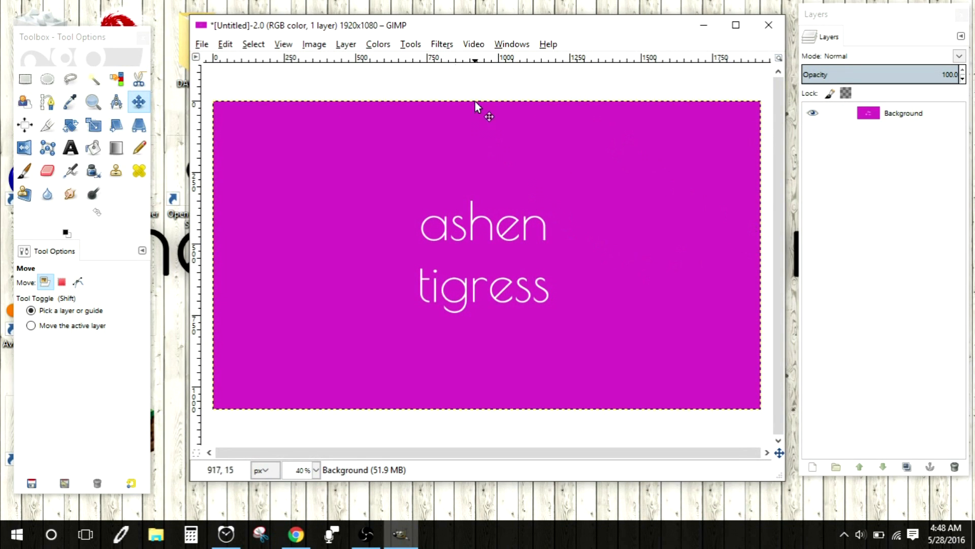
- Apply the Rippling animation filter to the merged layer with strength 3.0, 15 frames and Wrap edge behavior
left_click(441, 45)
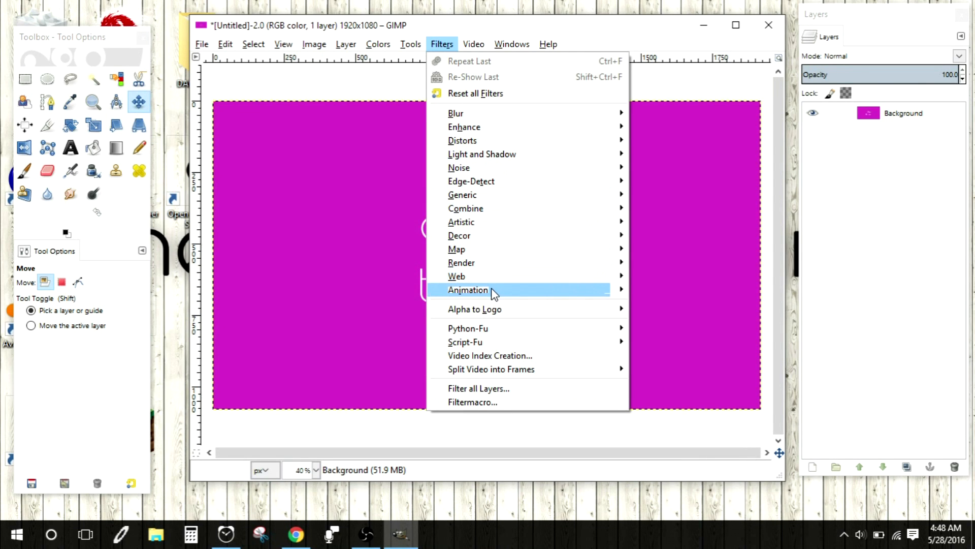
mouse_move(493, 293)
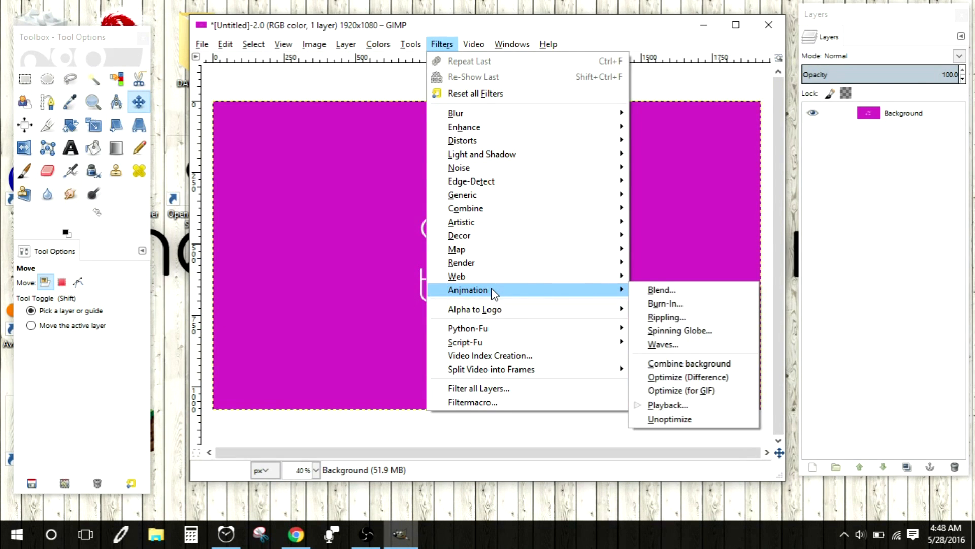
left_click(714, 317)
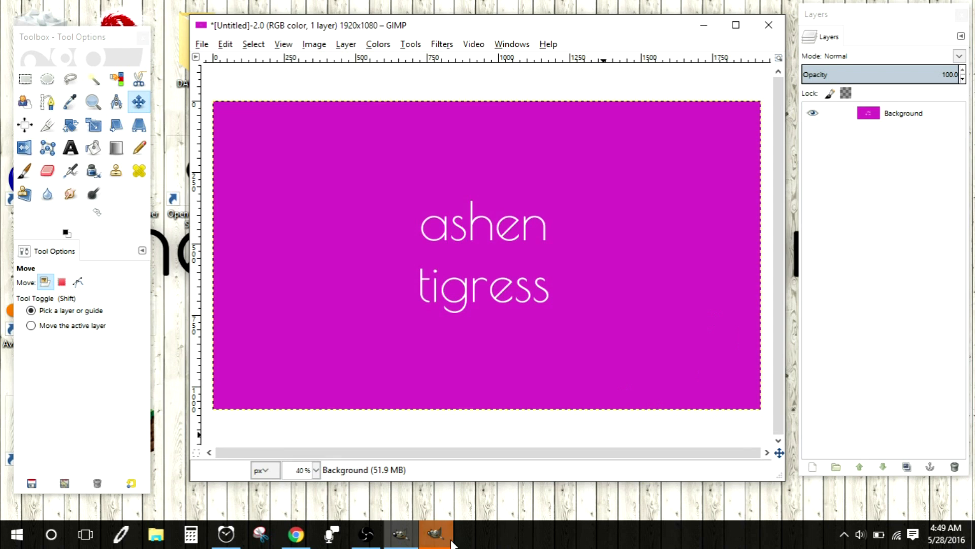
left_click_drag(465, 218, 463, 162)
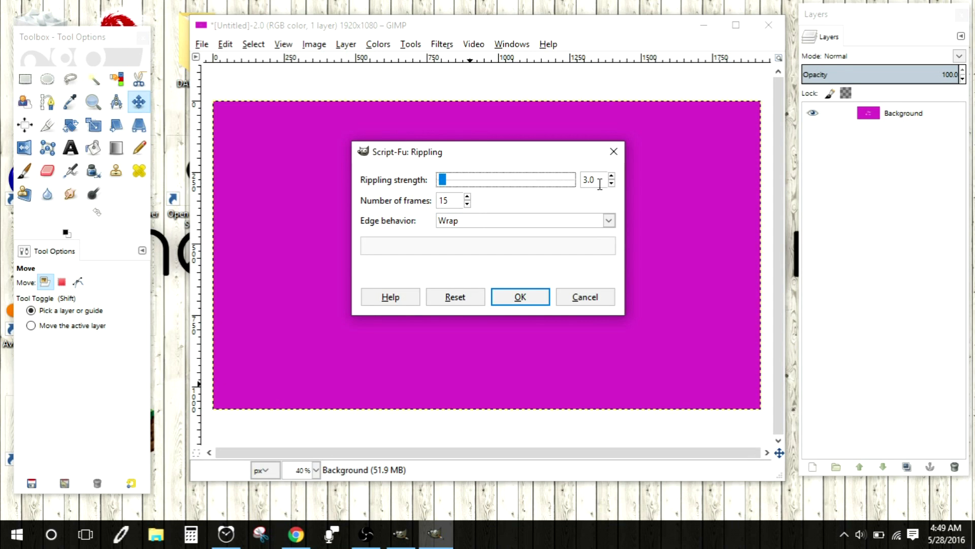
left_click_drag(600, 183, 585, 185)
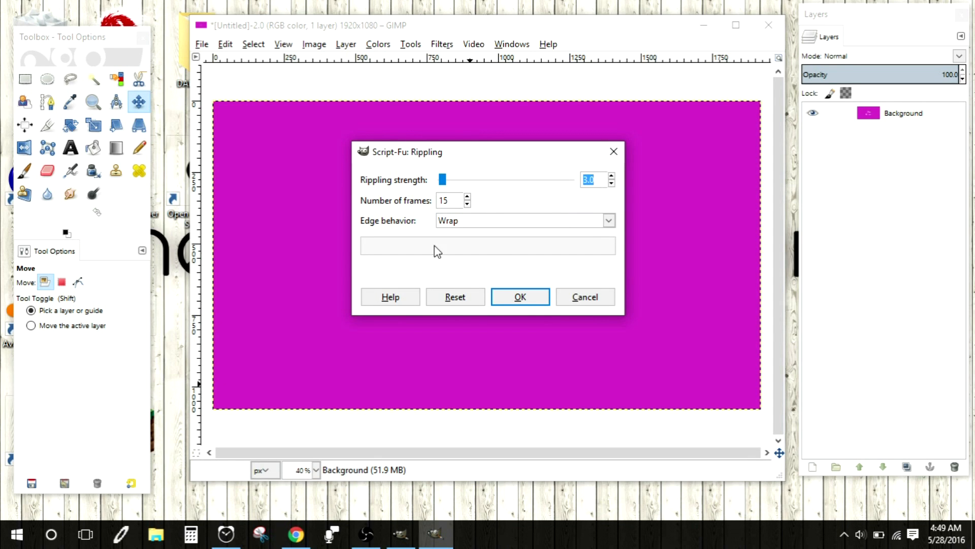
left_click_drag(451, 206, 438, 203)
left_click(608, 220)
left_click(499, 237)
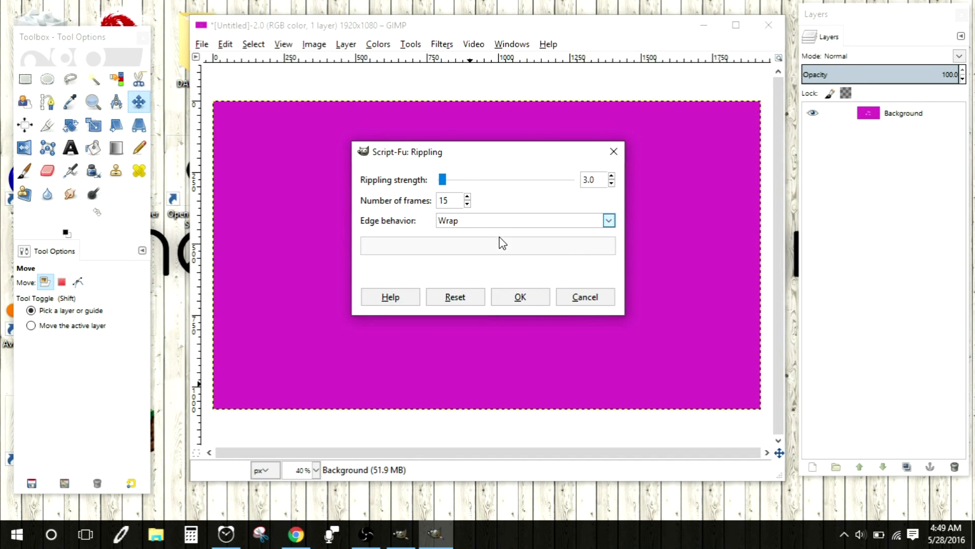
left_click(527, 299)
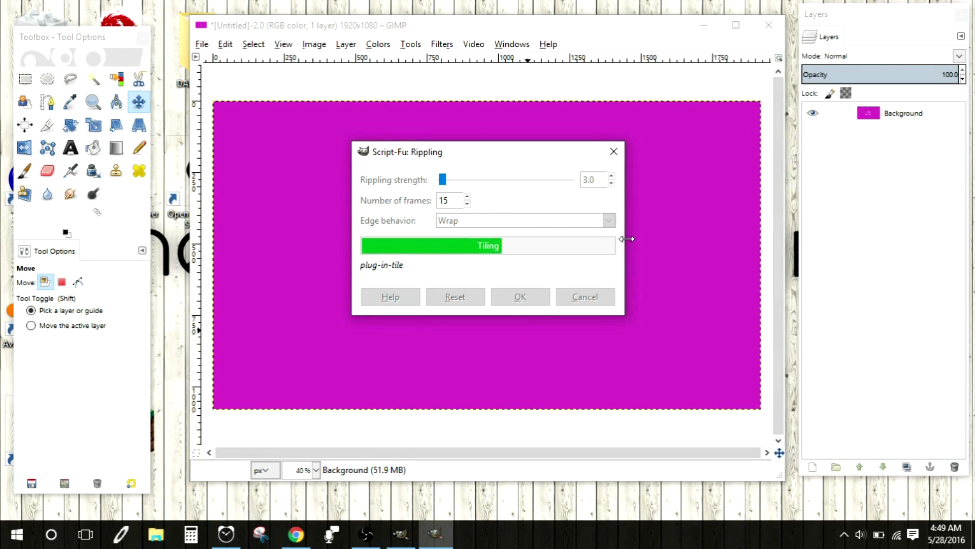
- Play the rippling text animation in the playback preview, then close the preview
left_click_drag(476, 33, 481, 26)
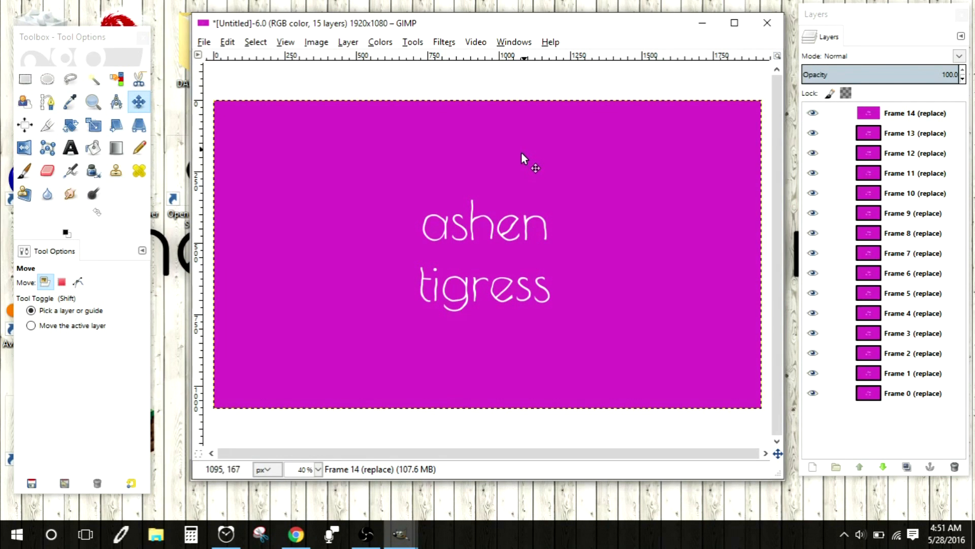
left_click_drag(419, 26, 416, 28)
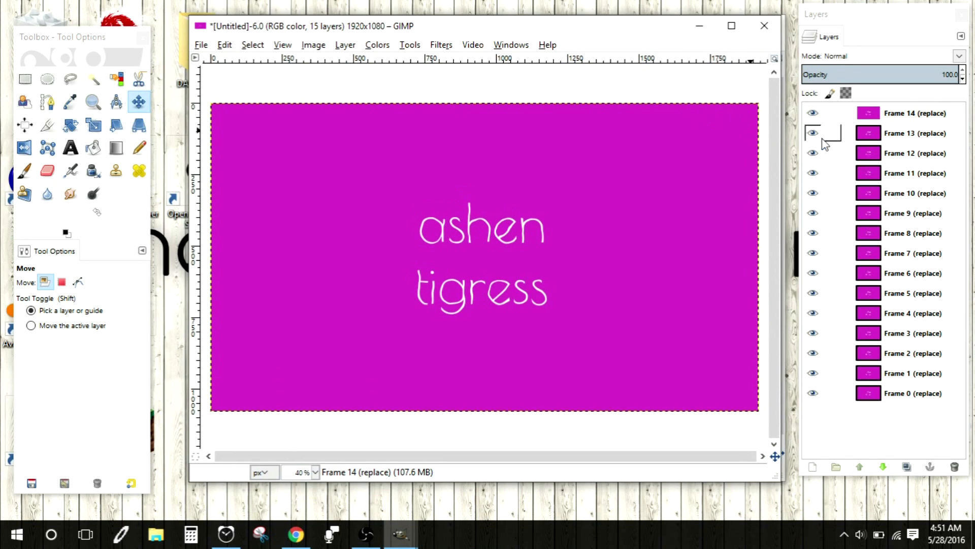
left_click(440, 47)
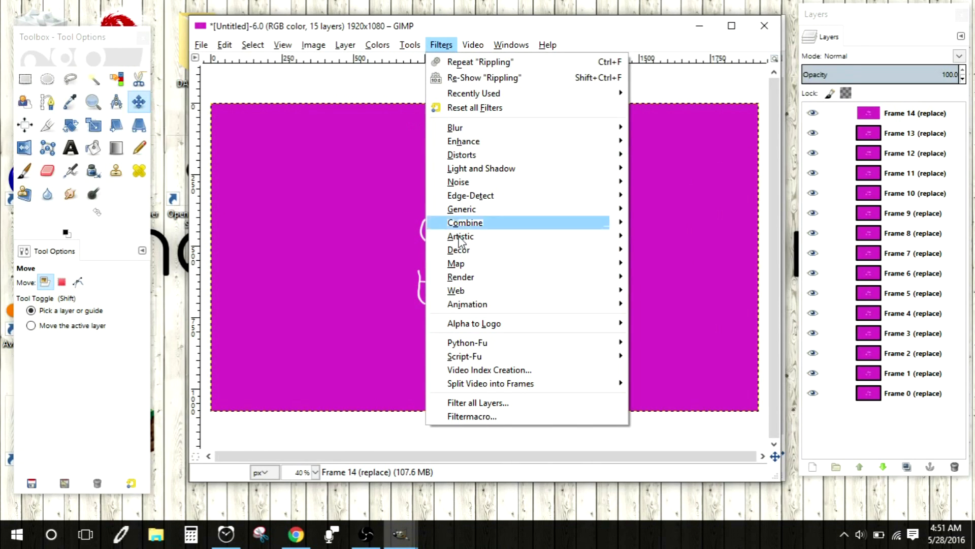
mouse_move(489, 307)
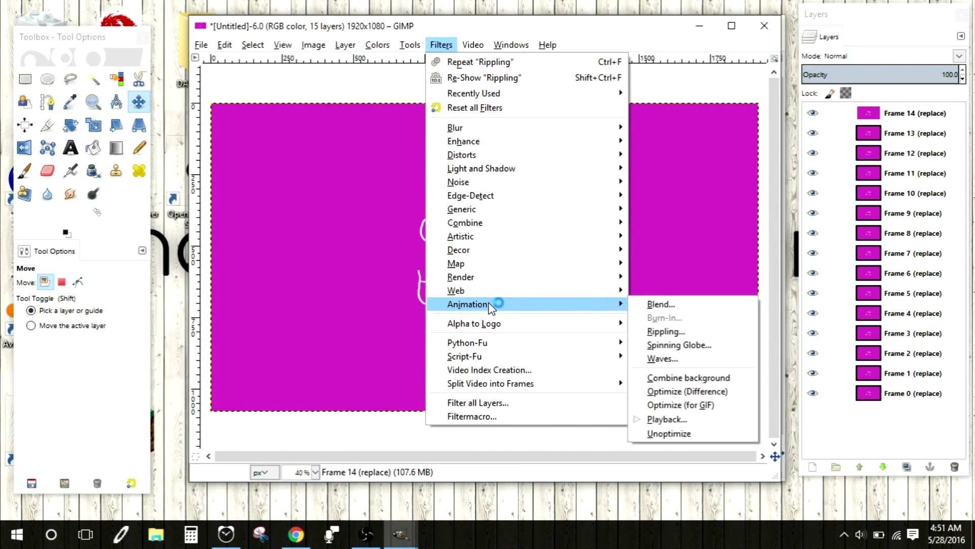
left_click(707, 423)
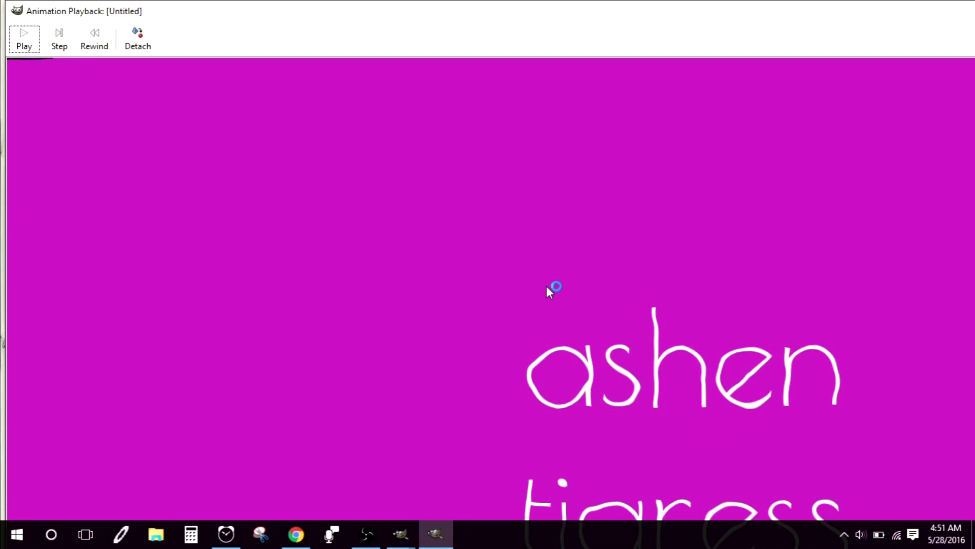
left_click_drag(458, 9, 333, 1)
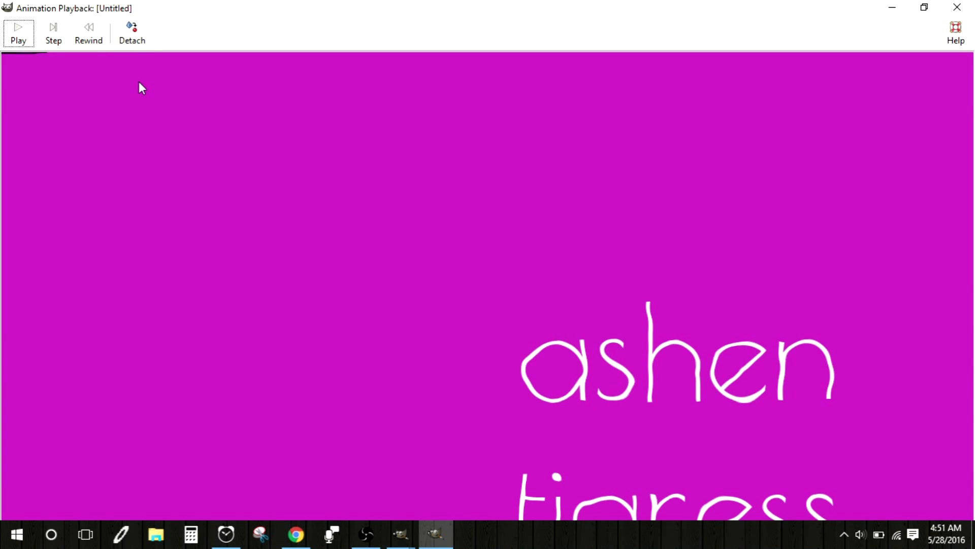
left_click(21, 41)
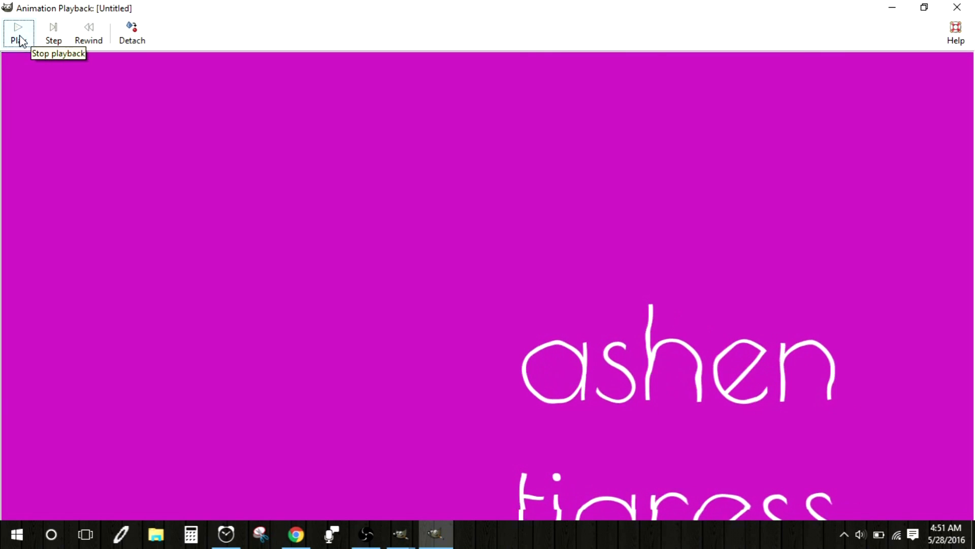
double_click(309, 15)
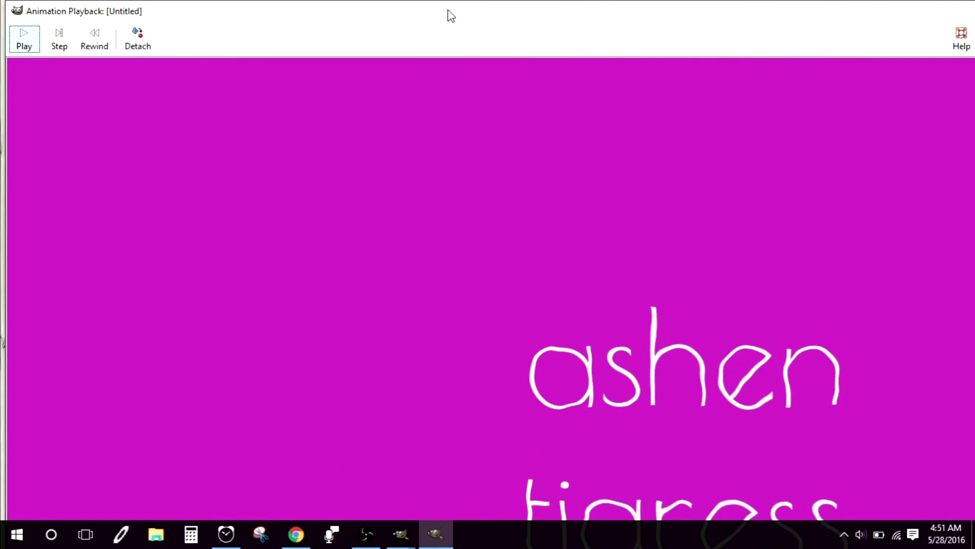
left_click_drag(452, 10, 431, 5)
key("alt+F4")
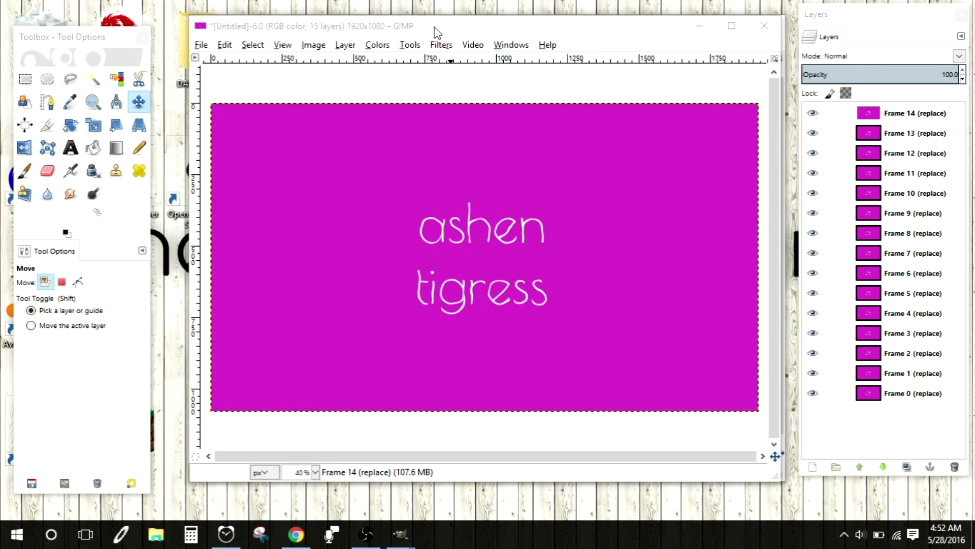
- Start saving the image as a new file on the Desktop, named "Earthquake-Wiggle-Ripple Text Animation"
left_click(201, 45)
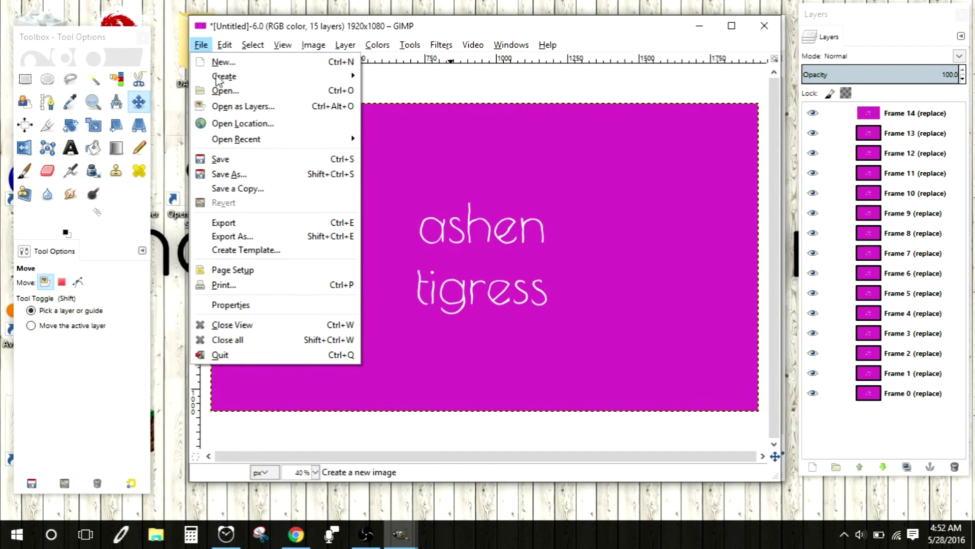
left_click(246, 175)
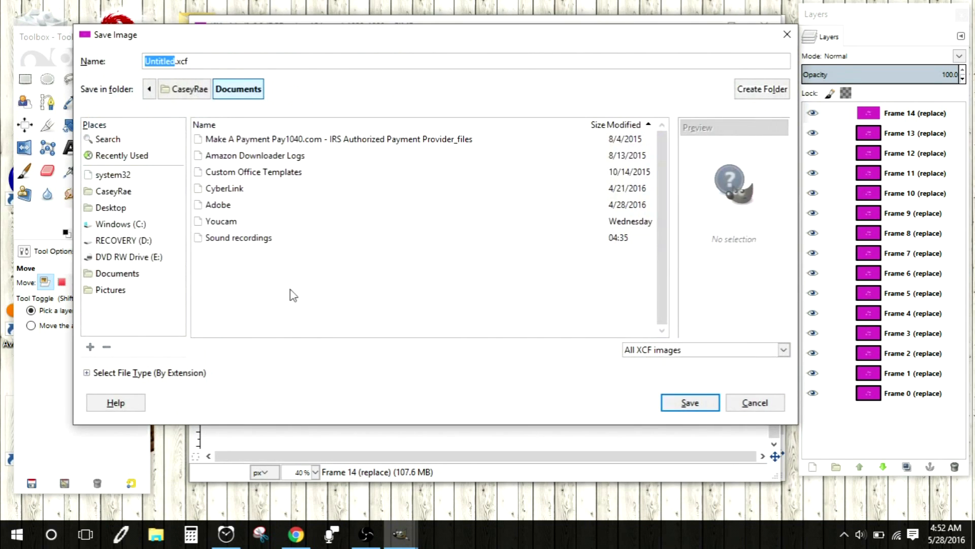
left_click(114, 209)
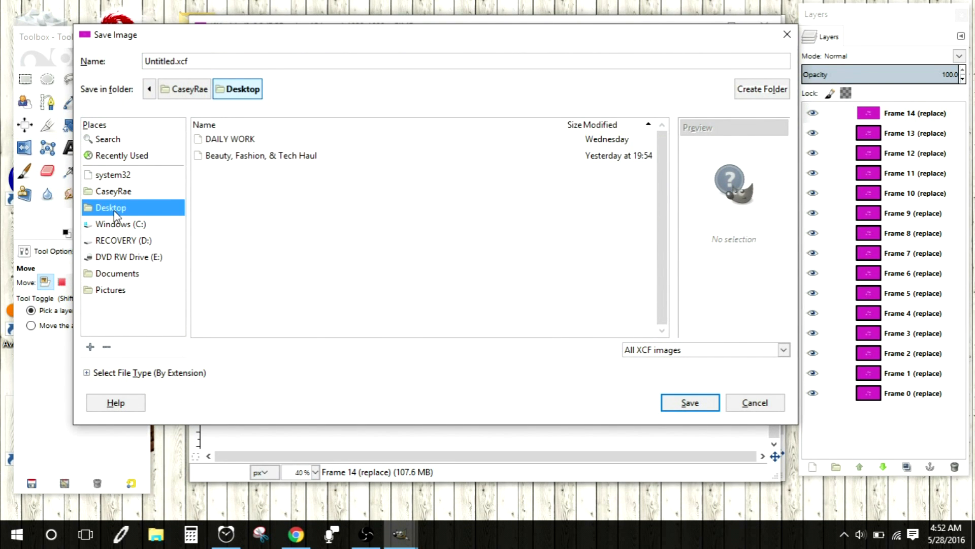
left_click(190, 66)
type("Earthquake-Wiggle-Ripple Text Animation")
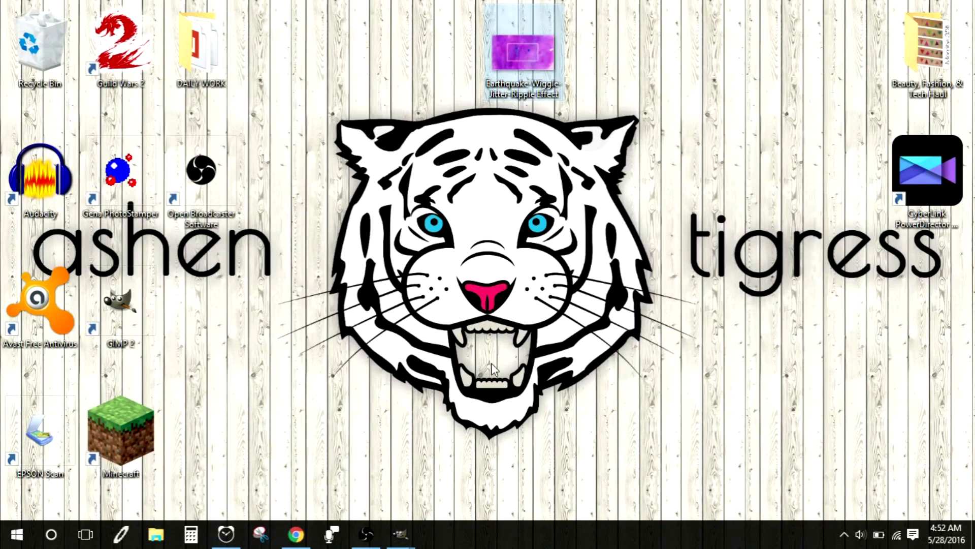
- Insert "Jitter-" before "Ripple" in the file name and save the file as "Earthquake-Wiggle-Jitter-Ripple Text Animation.xcf"
mouse_move(401, 534)
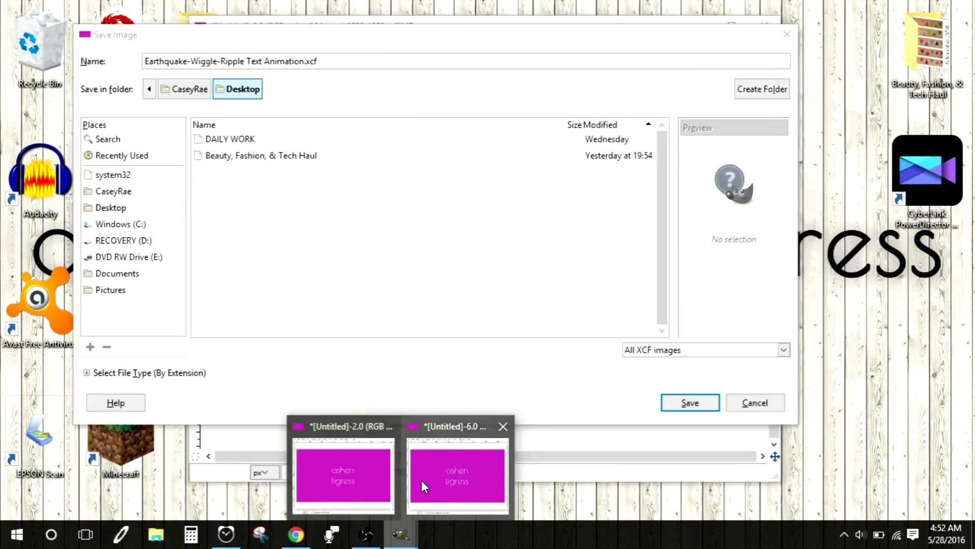
left_click(422, 480)
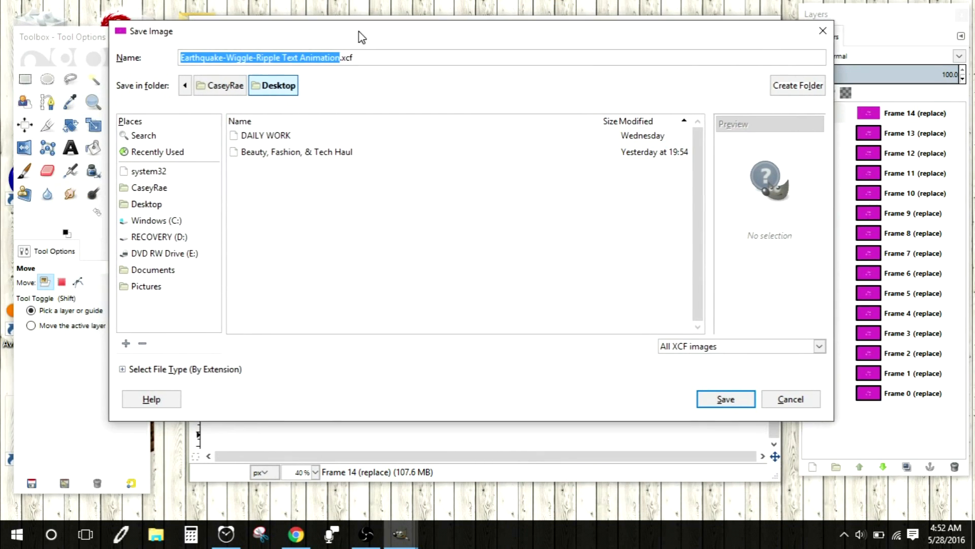
left_click(252, 58)
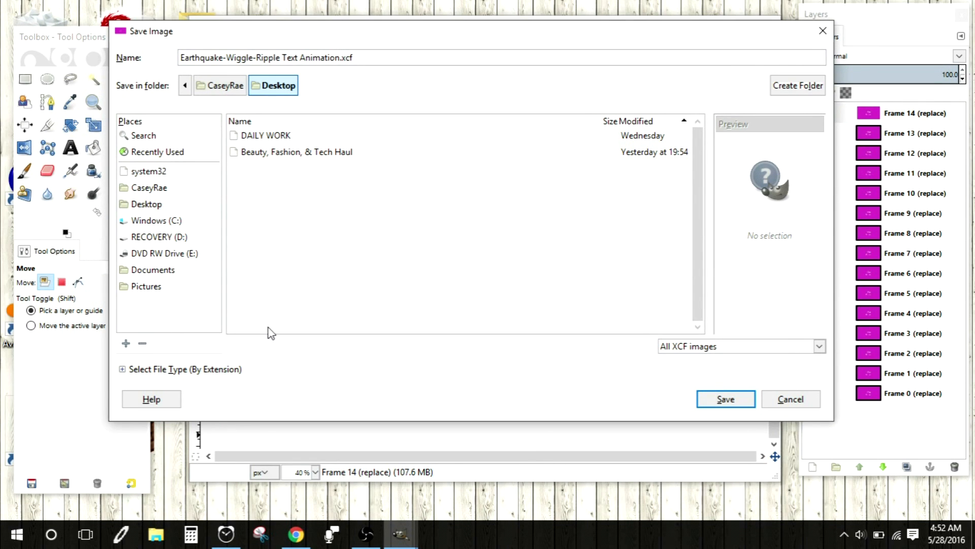
type("Jitter")
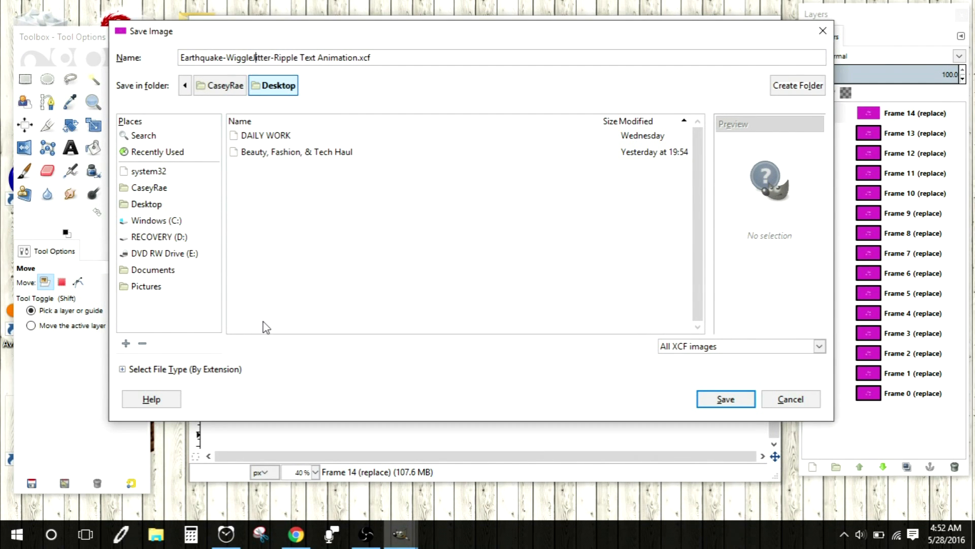
type("-")
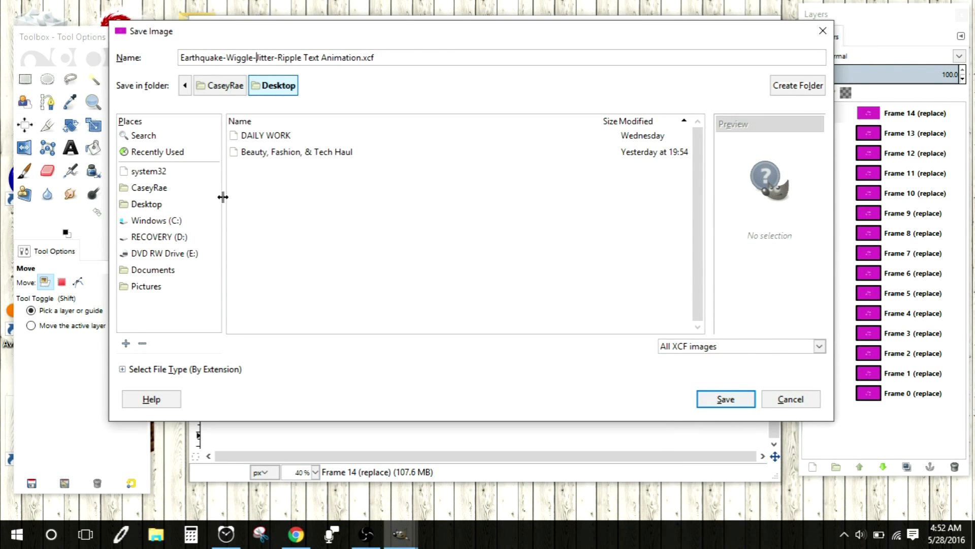
left_click_drag(185, 62, 484, 69)
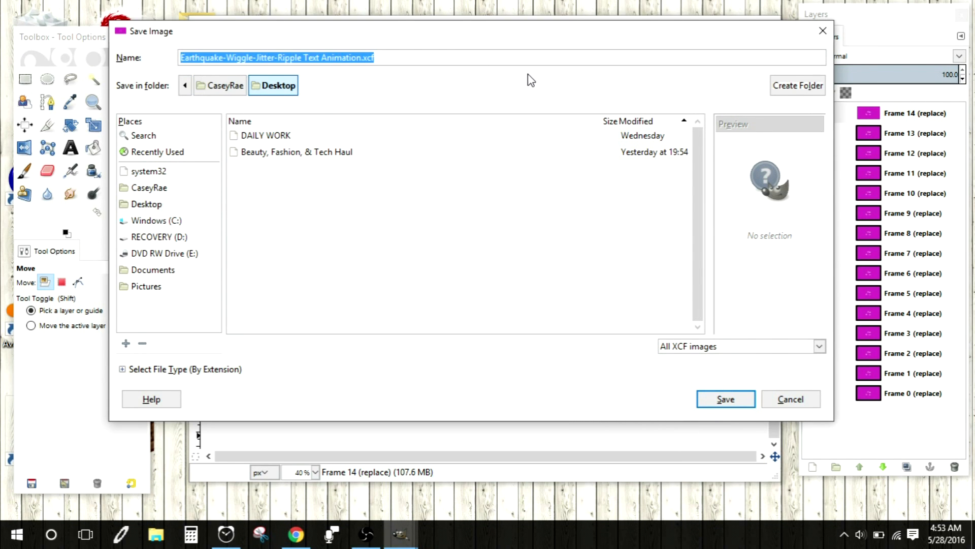
left_click(391, 57)
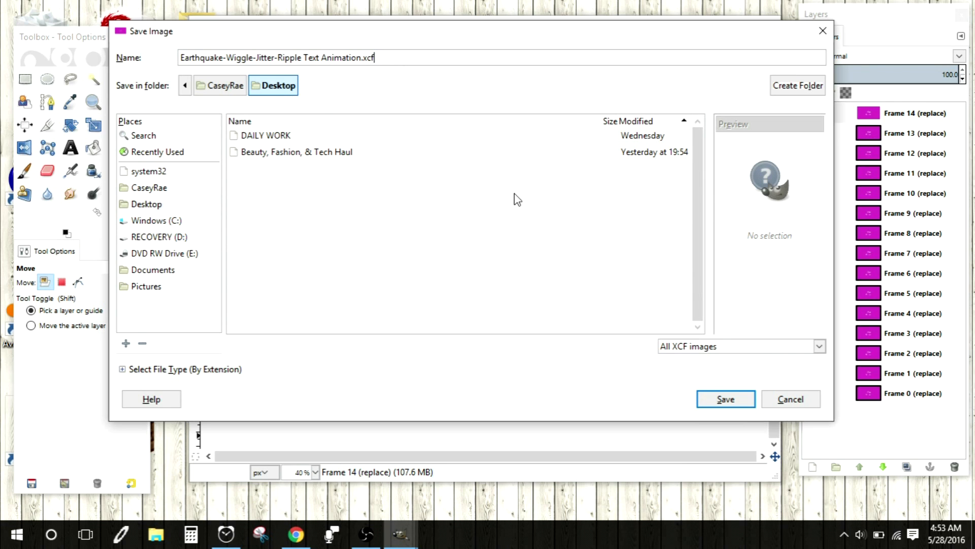
left_click(725, 400)
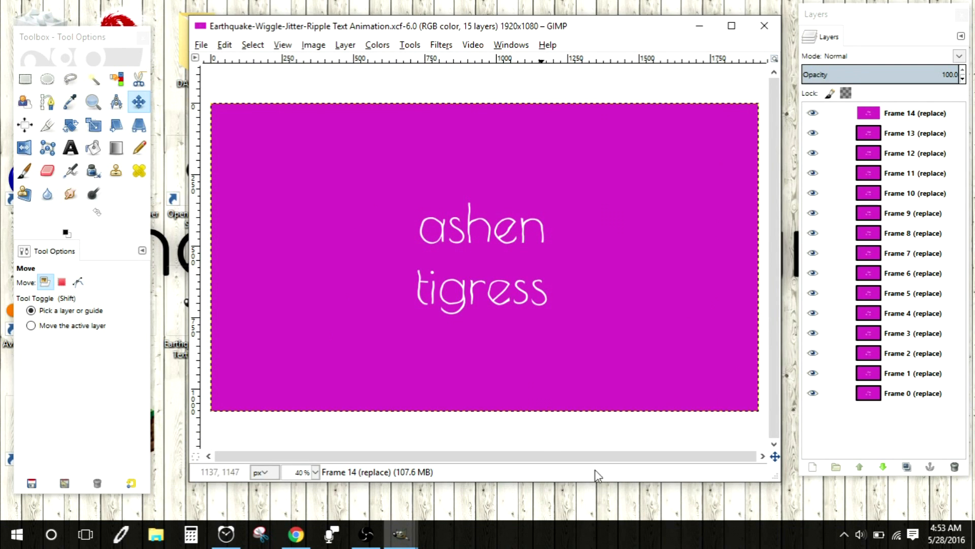
- Add "Earthquake-Wiggle-Jitter-Ripple Effect.jpg" from the Desktop as a new layer above the animation frames
left_click(201, 45)
left_click(254, 107)
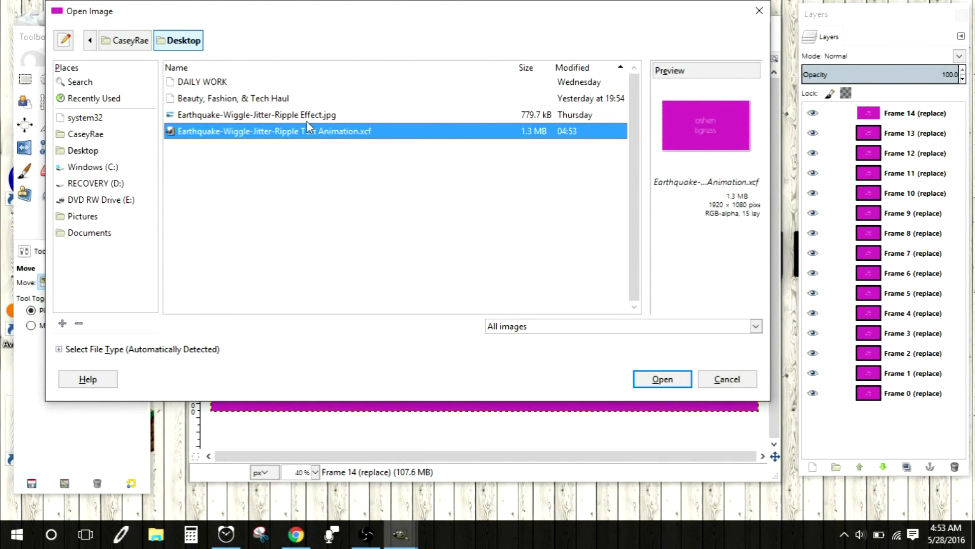
left_click(238, 117)
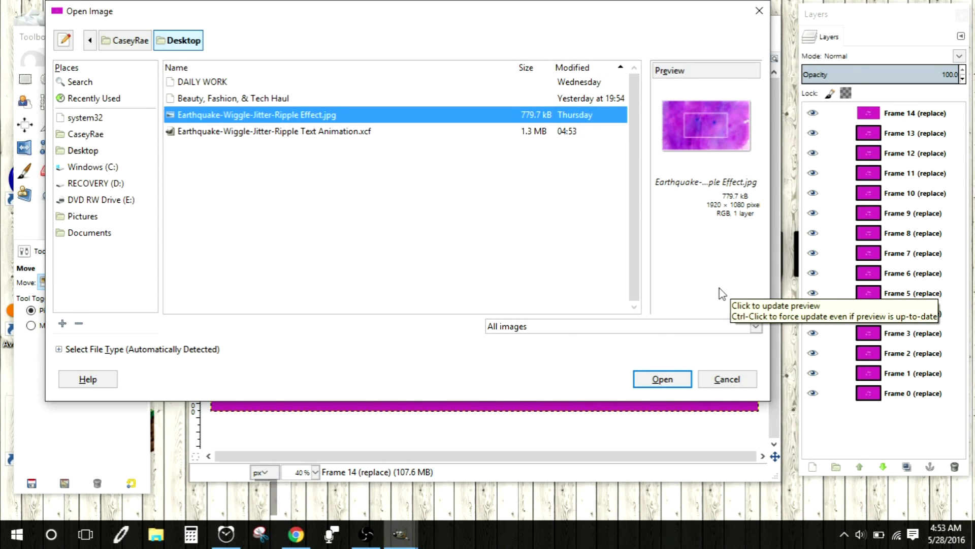
left_click(660, 380)
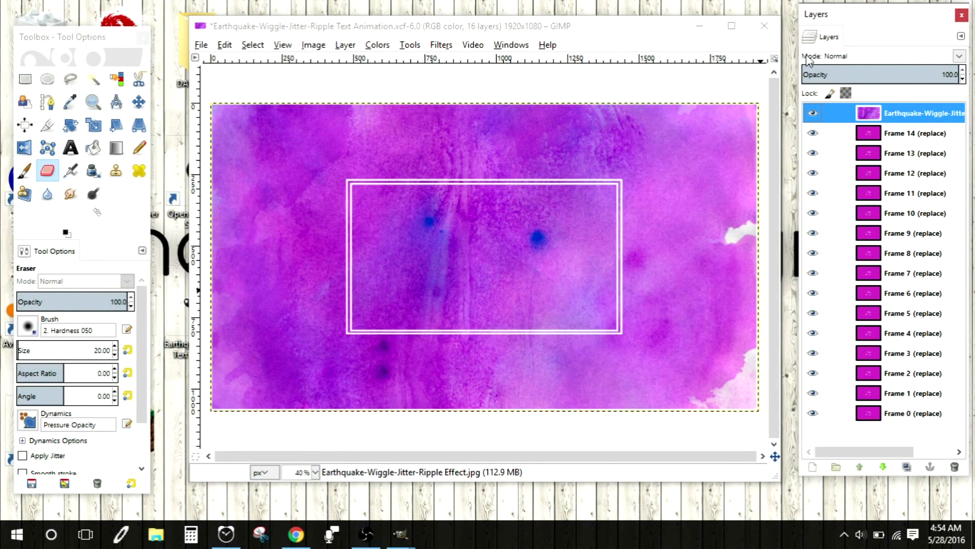
- Try out the blend modes from Dissolve onward on the watercolor layer, and set it to Lighten only
left_click(959, 56)
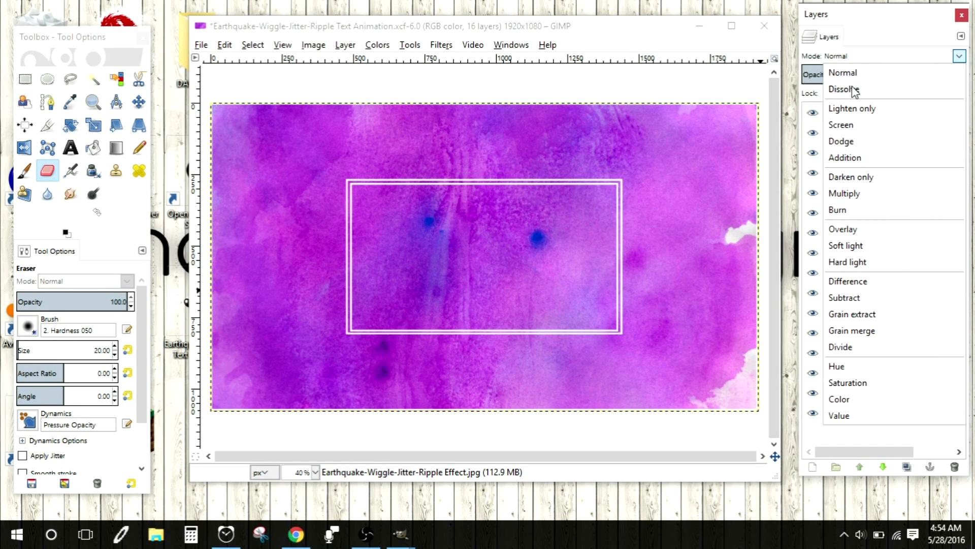
left_click(855, 90)
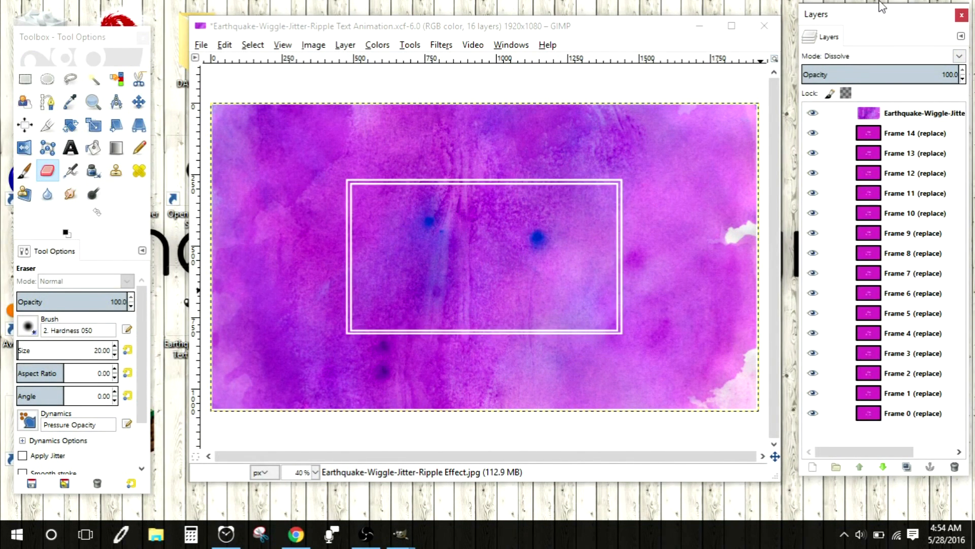
key("Down")
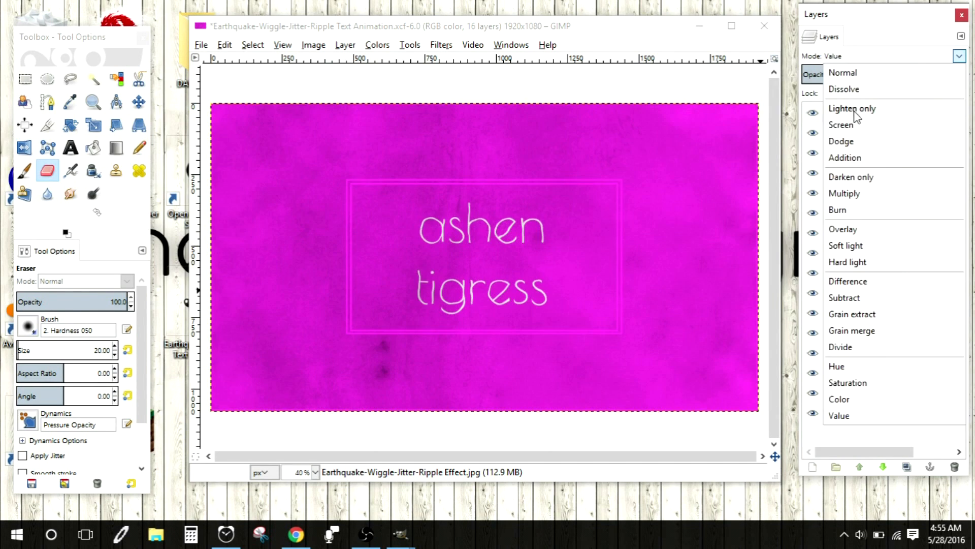
left_click(856, 111)
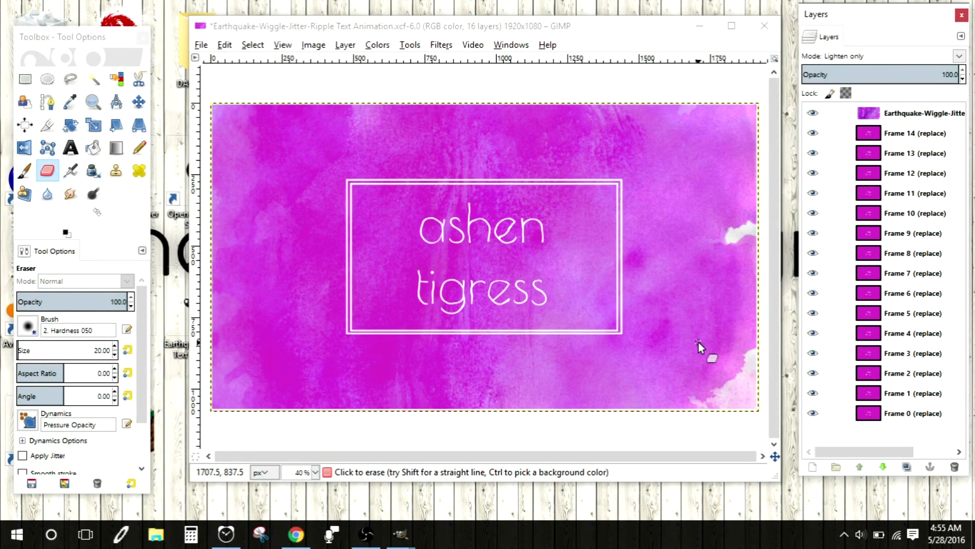
- Rename the watercolor layer to "Background"
left_click(897, 117)
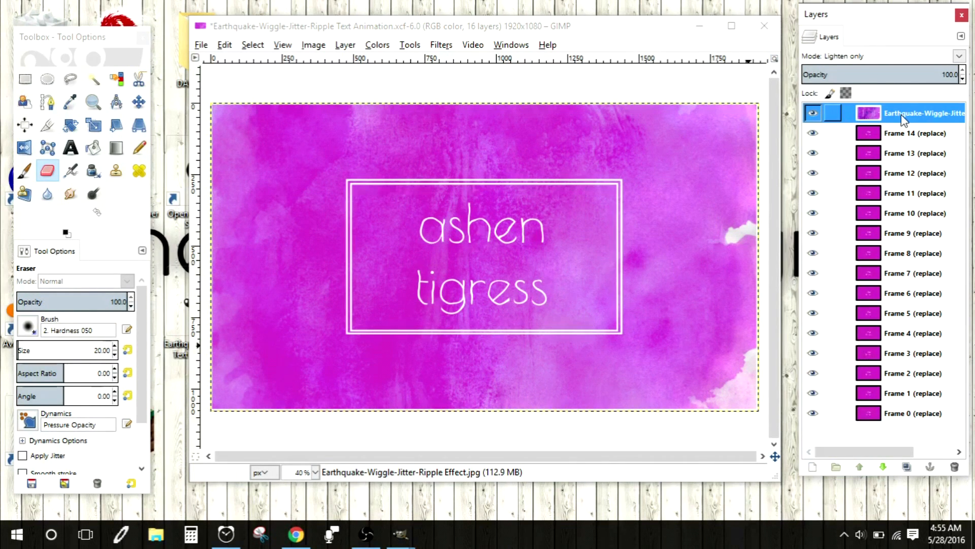
right_click(902, 118)
left_click(812, 80)
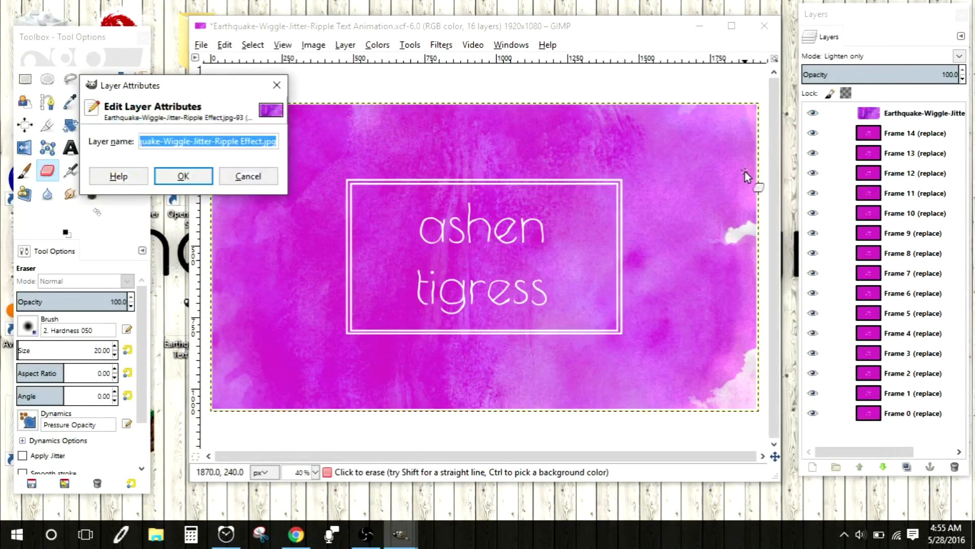
type("Backg")
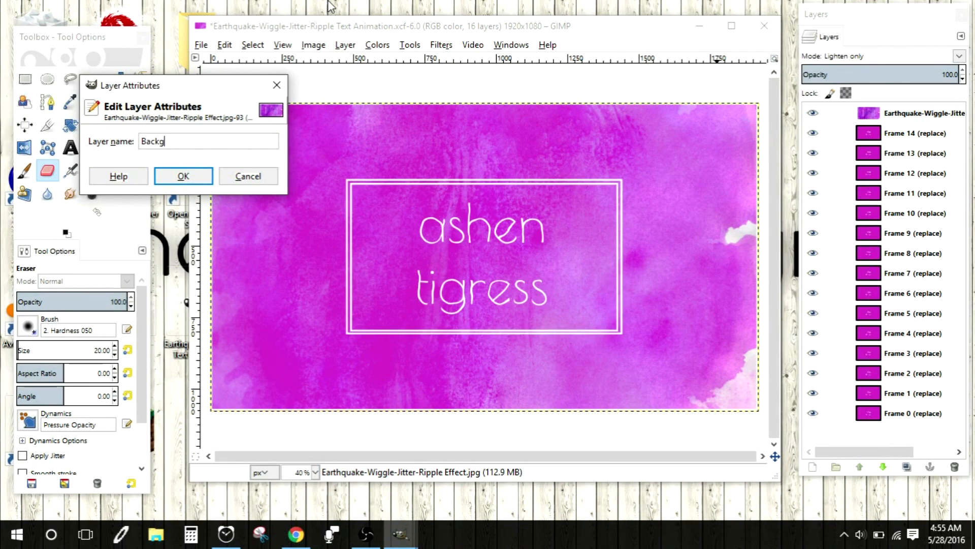
key("Return")
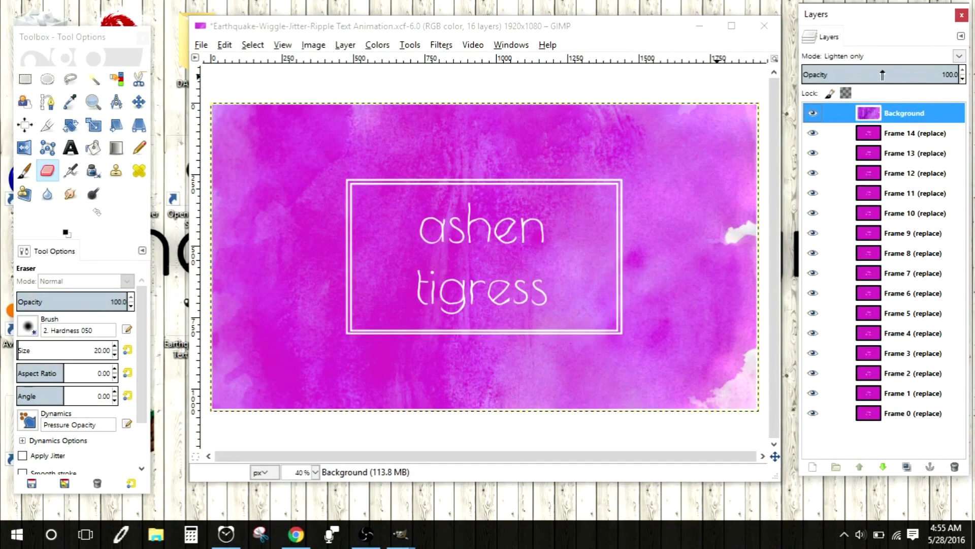
- Duplicate the Background layer 13 times
left_click(906, 467)
double_click(907, 466)
left_click(906, 466)
double_click(906, 467)
double_click(906, 466)
double_click(907, 467)
double_click(907, 466)
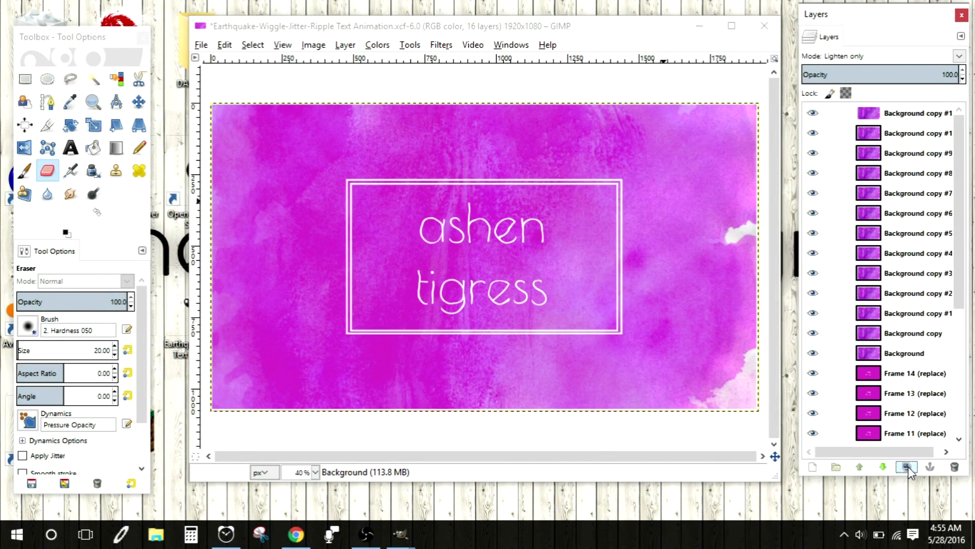
scroll(902, 205, "down", 5)
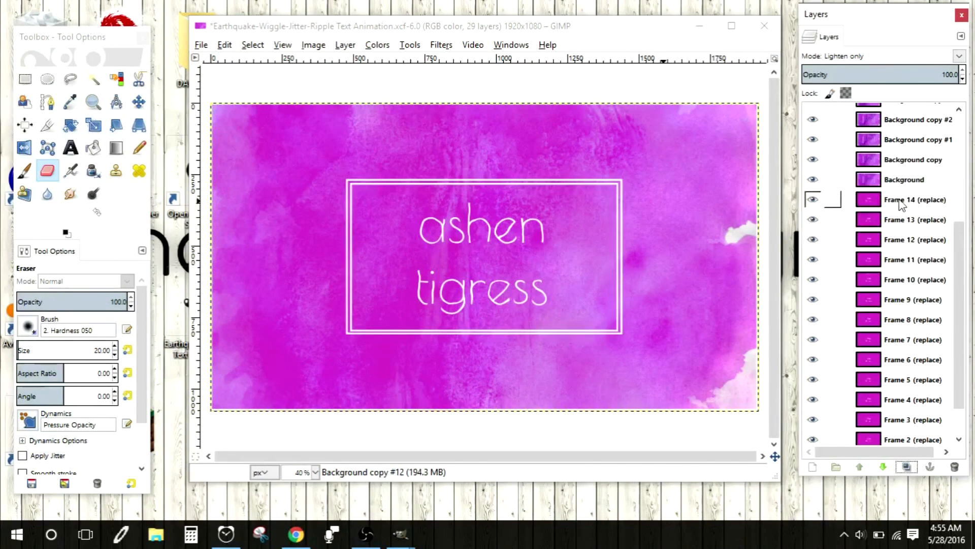
scroll(901, 205, "up", 6)
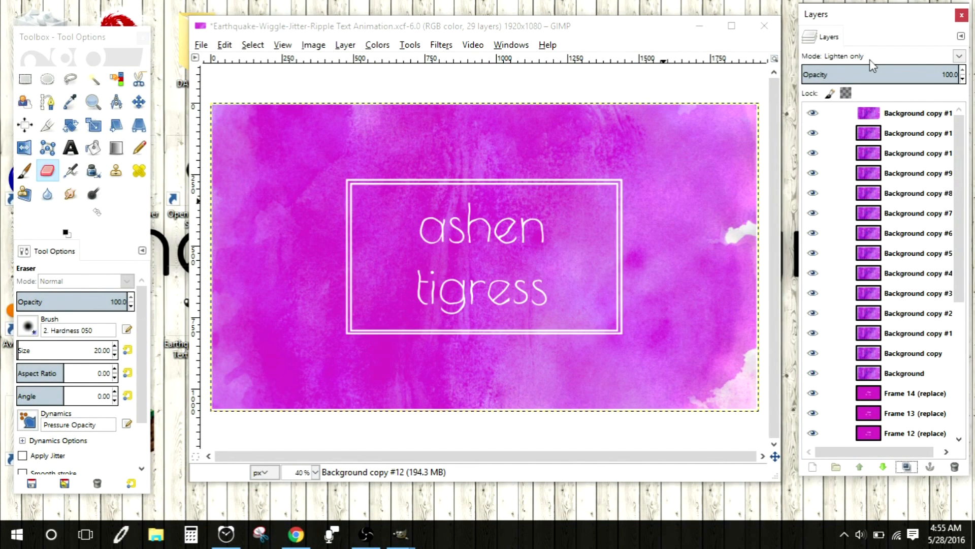
left_click(958, 57)
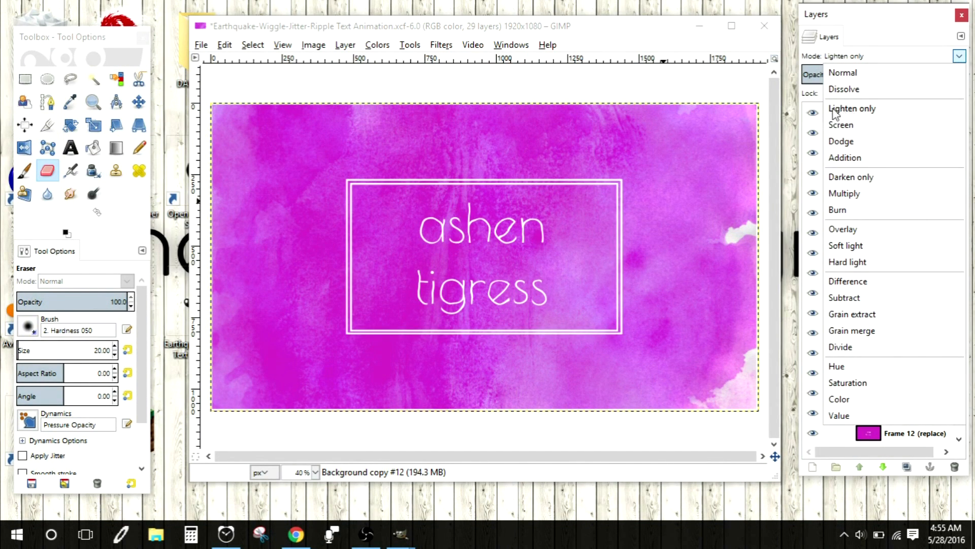
left_click(897, 113)
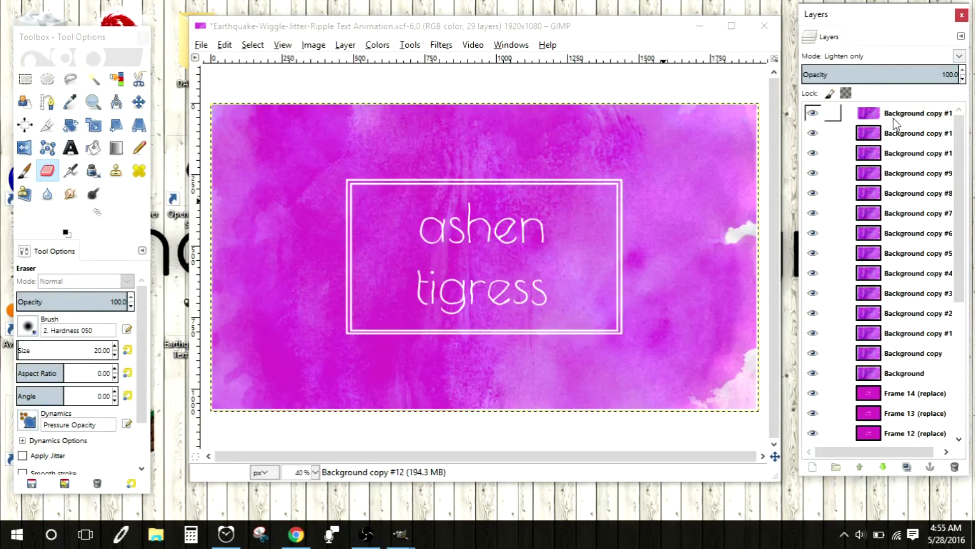
- Move the layers Background copy through Background copy #7 down so that one sits directly above each of Frames 13 to 6
scroll(930, 292, "down", 2)
left_click_drag(905, 310, 930, 361)
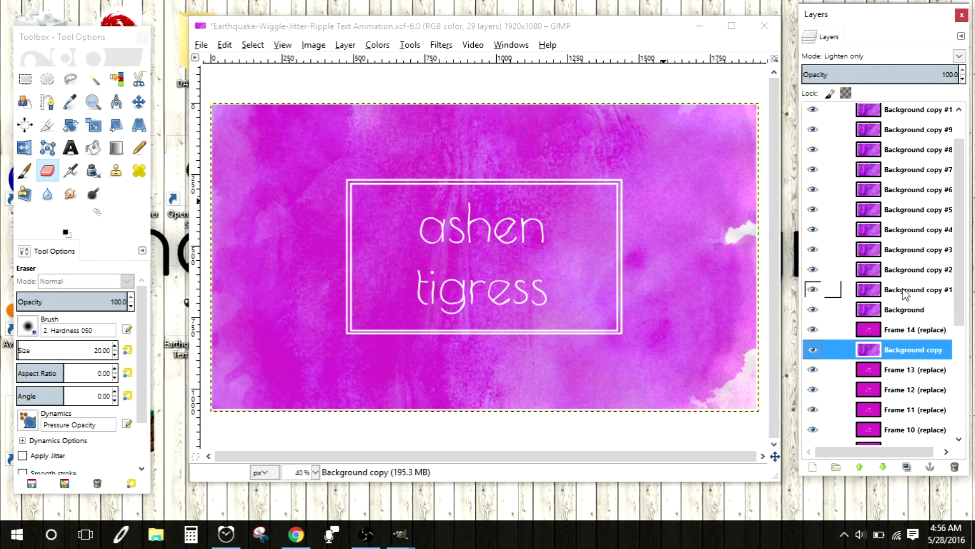
scroll(907, 292, "down", 2)
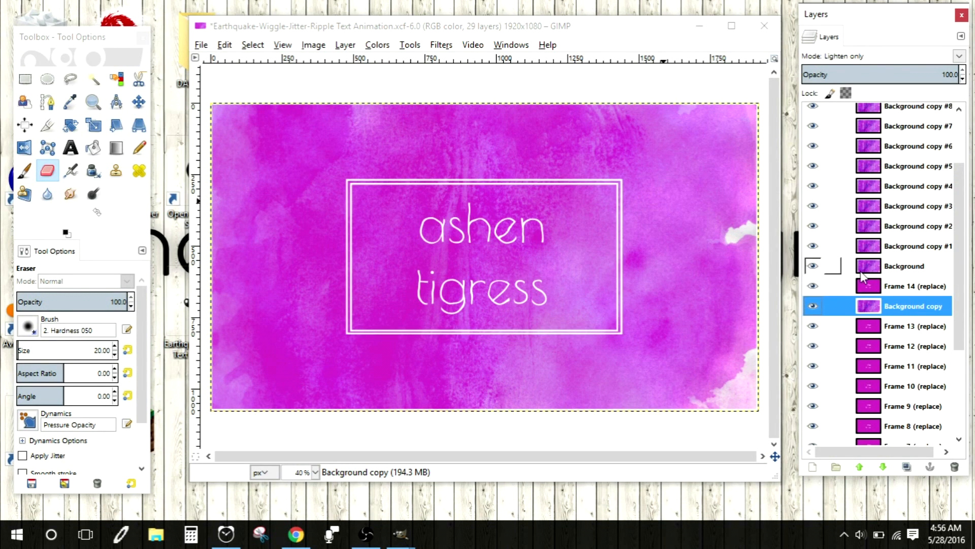
left_click_drag(906, 252, 932, 335)
left_click_drag(896, 226, 912, 367)
left_click_drag(904, 186, 894, 395)
left_click_drag(898, 167, 891, 415)
left_click_drag(897, 147, 889, 375)
scroll(891, 188, "up", 1)
scroll(873, 233, "up", 5)
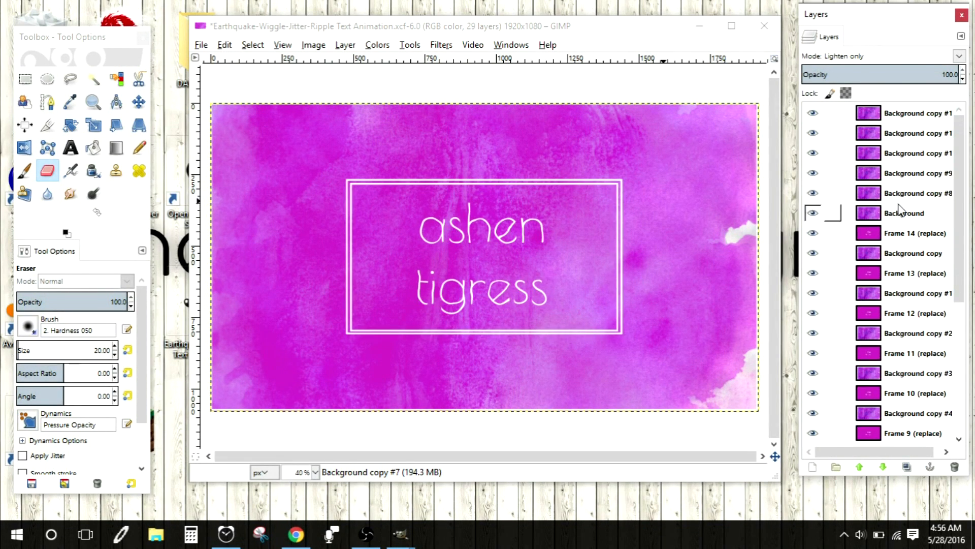
- Move Background copies #8 to #12 directly above Frames 5 to 1, and duplicate one more copy to sit above Frame 0
left_click_drag(899, 193, 892, 422)
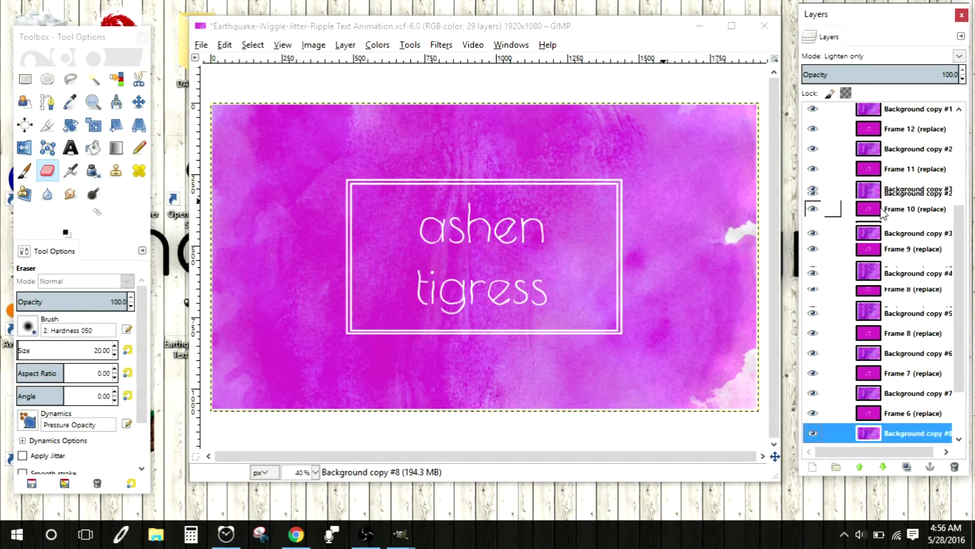
scroll(884, 213, "up", 5)
left_click_drag(833, 175, 879, 325)
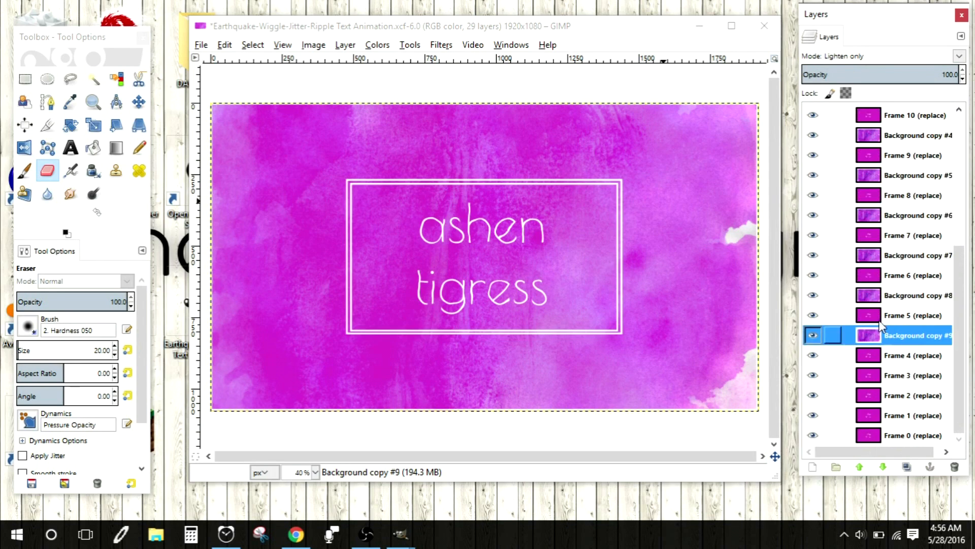
scroll(871, 284, "up", 6)
left_click_drag(887, 154, 904, 389)
scroll(933, 132, "up", 6)
left_click_drag(914, 113, 915, 424)
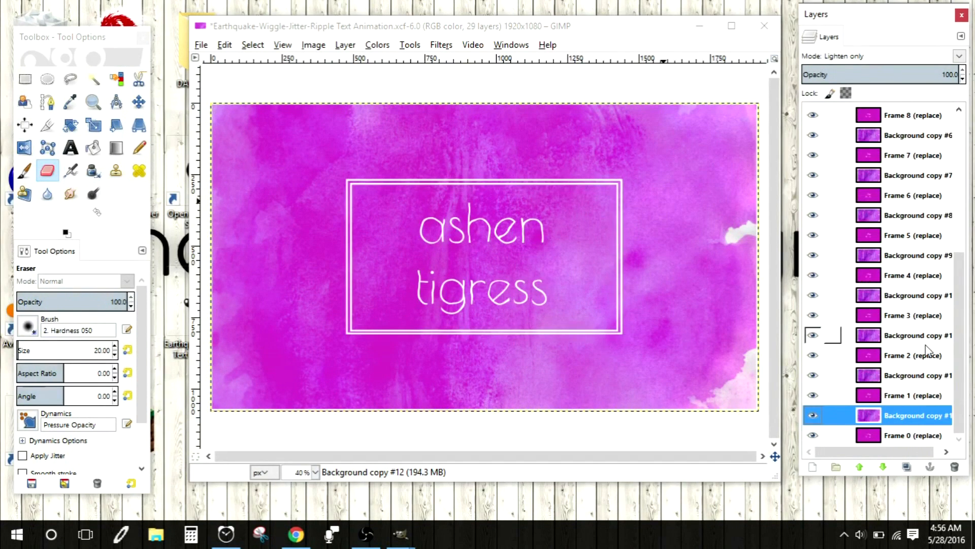
scroll(929, 351, "up", 7)
key("ctrl+shift+d")
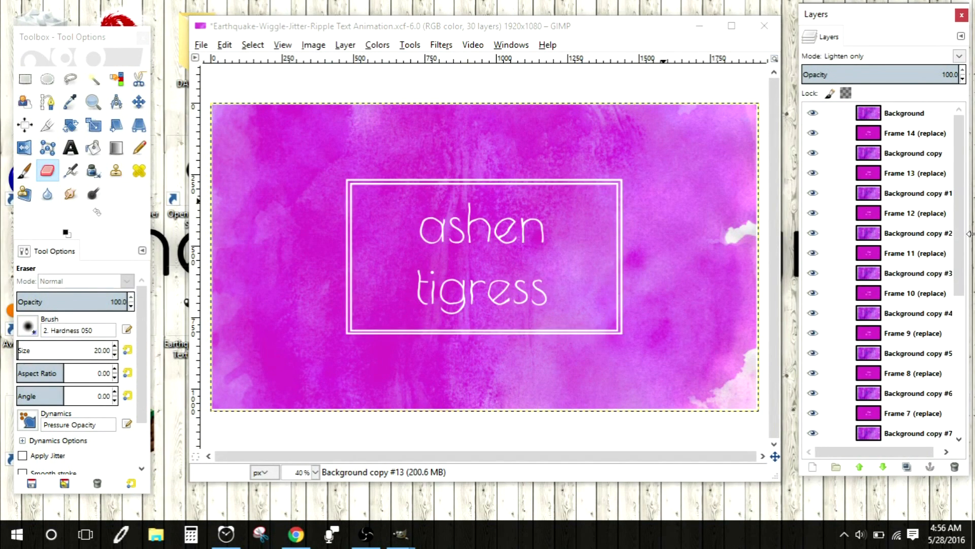
left_click(930, 113)
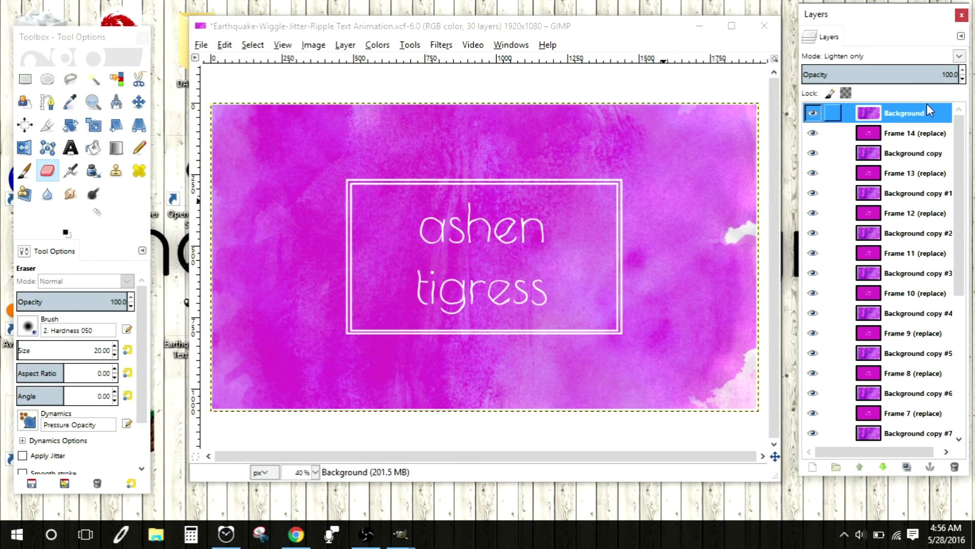
left_click(930, 133)
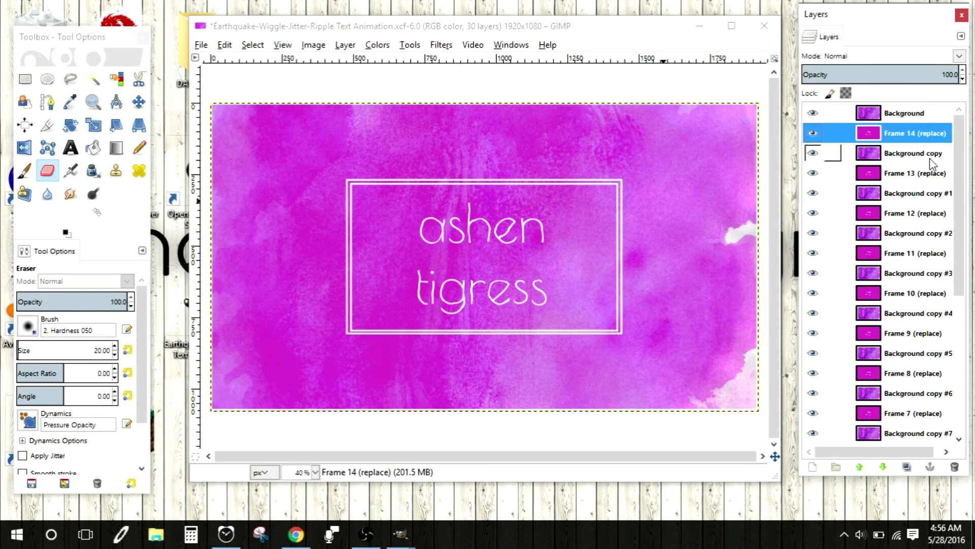
left_click(934, 153)
left_click(935, 173)
left_click(935, 193)
left_click(936, 215)
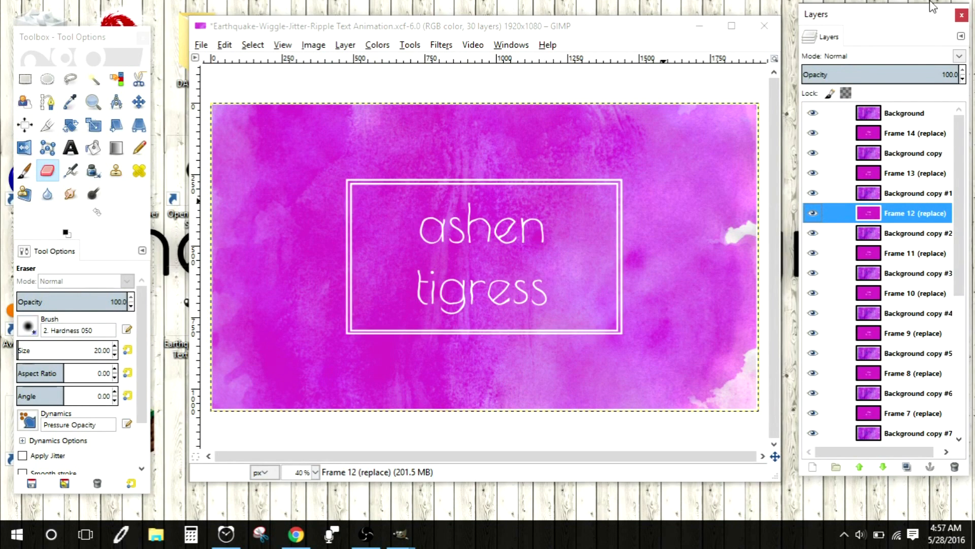
- Merge the Background layer down into Frame 14 and Background copy down into Frame 13
left_click(929, 113)
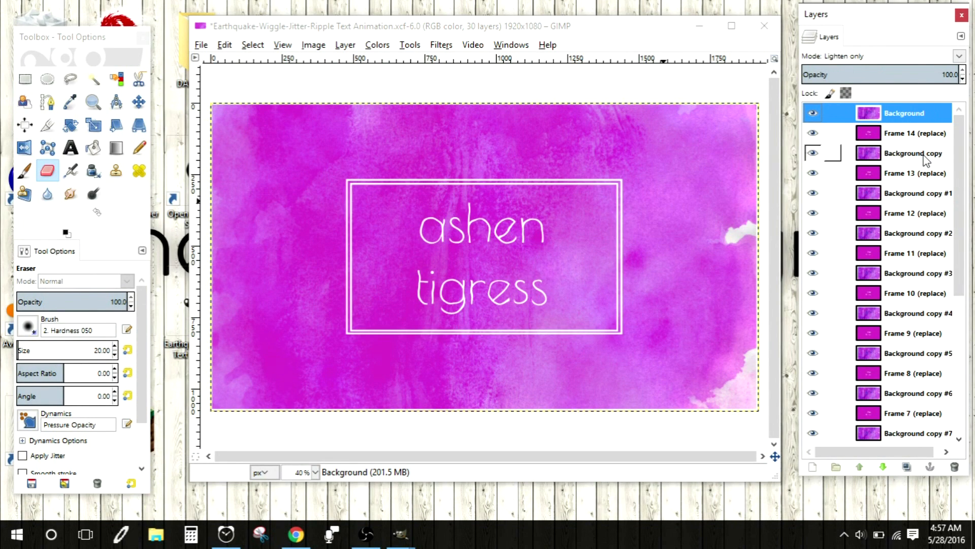
right_click(930, 118)
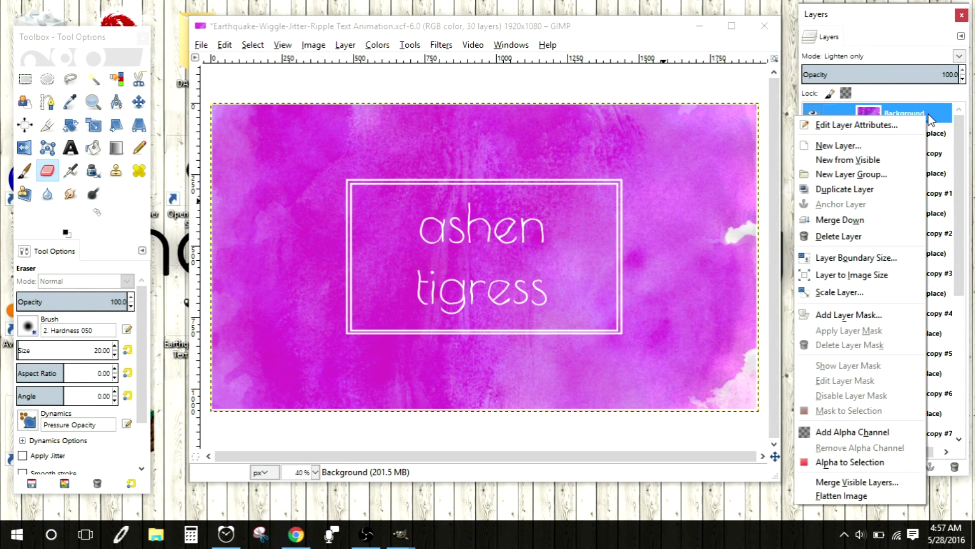
left_click(859, 219)
left_click(944, 133)
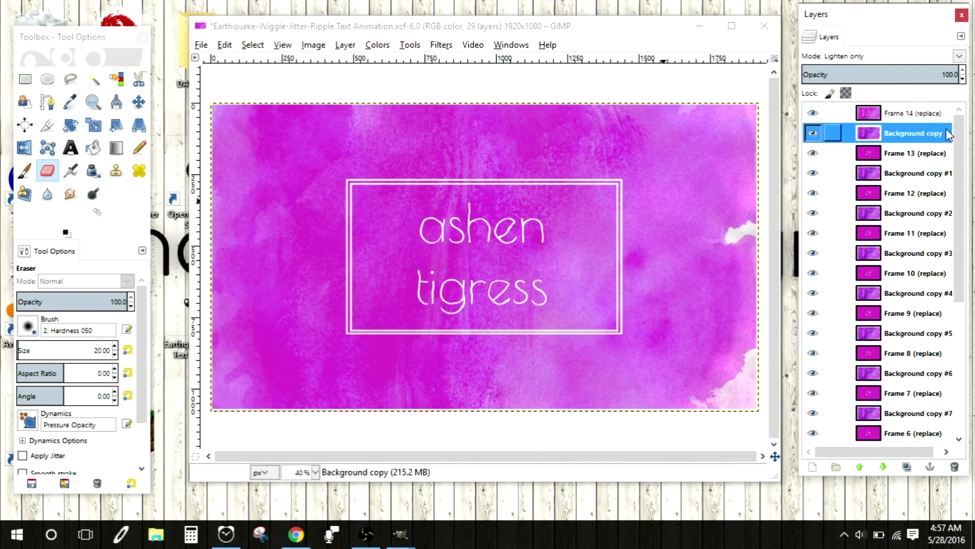
right_click(935, 133)
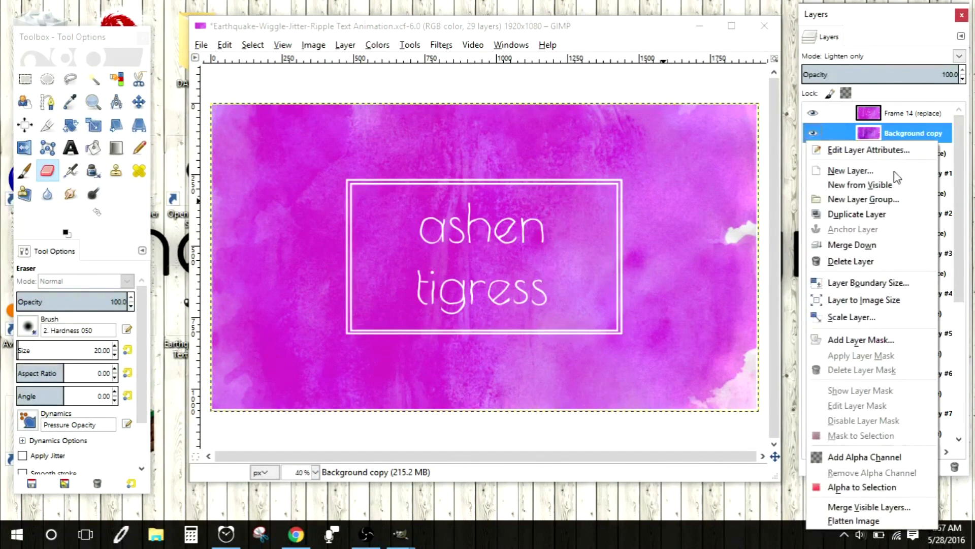
left_click(864, 243)
- Merge Background copy #1 down into Frame 12 and Background copy #2 down into Frame 11
left_click(936, 137)
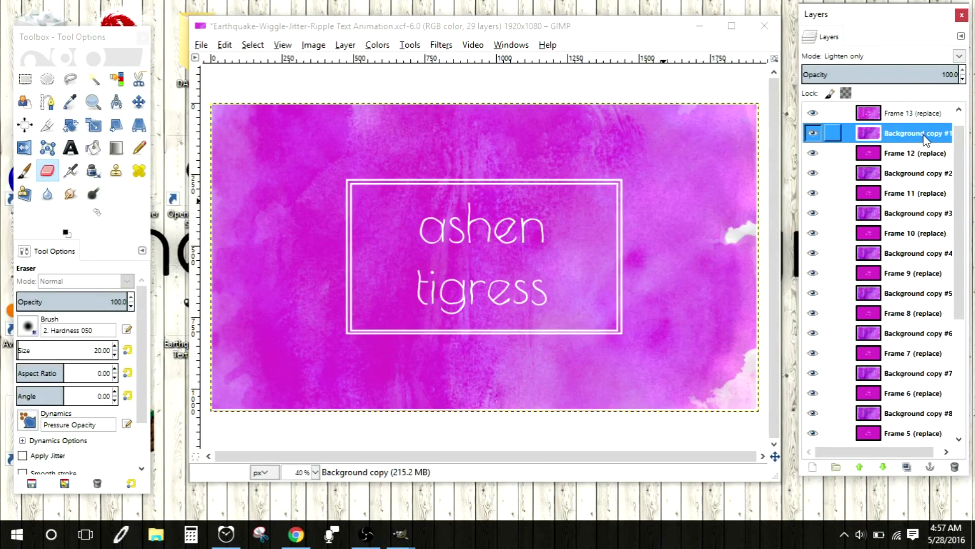
right_click(935, 133)
left_click(863, 242)
right_click(910, 140)
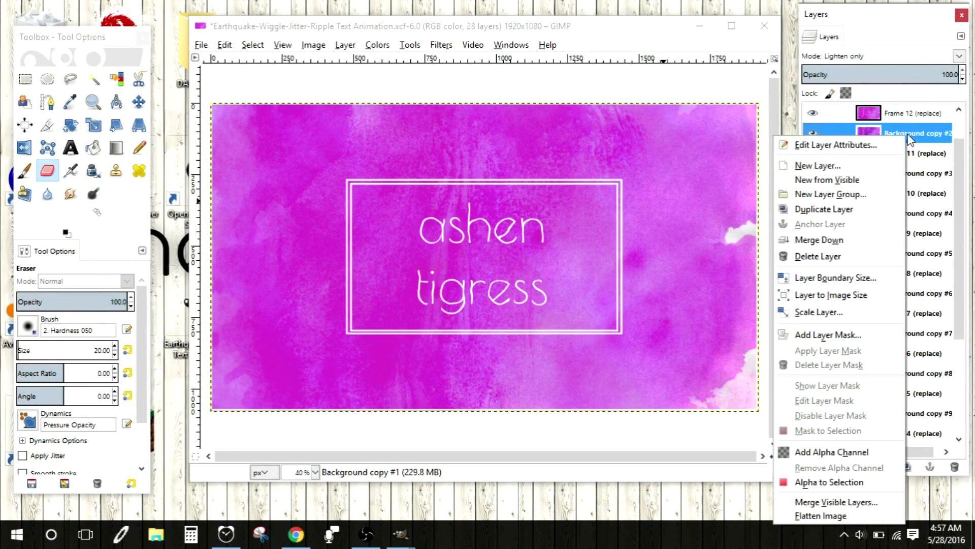
left_click(821, 235)
- Merge Background copies #3 to #7 down into Frames 10 to 6, one copy per frame
left_click(915, 134)
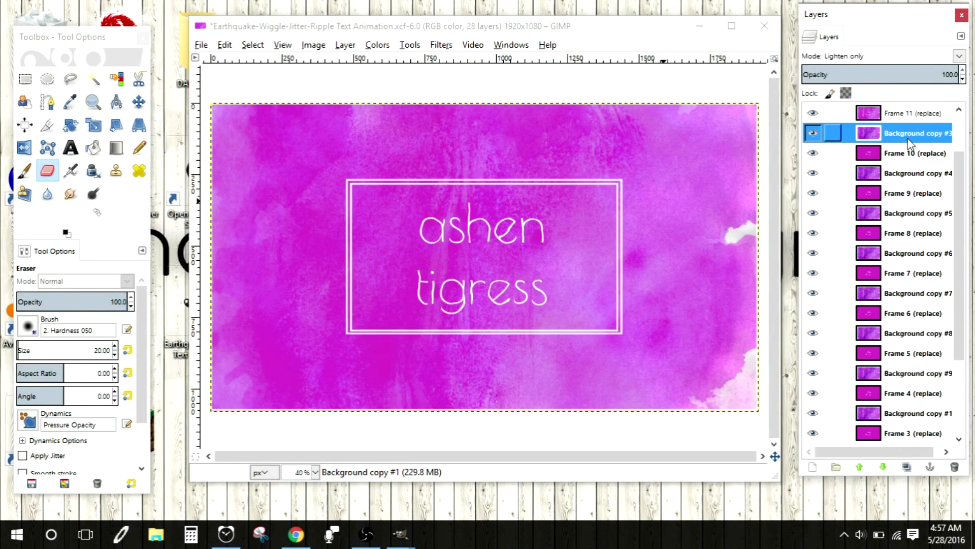
right_click(909, 141)
left_click(812, 261)
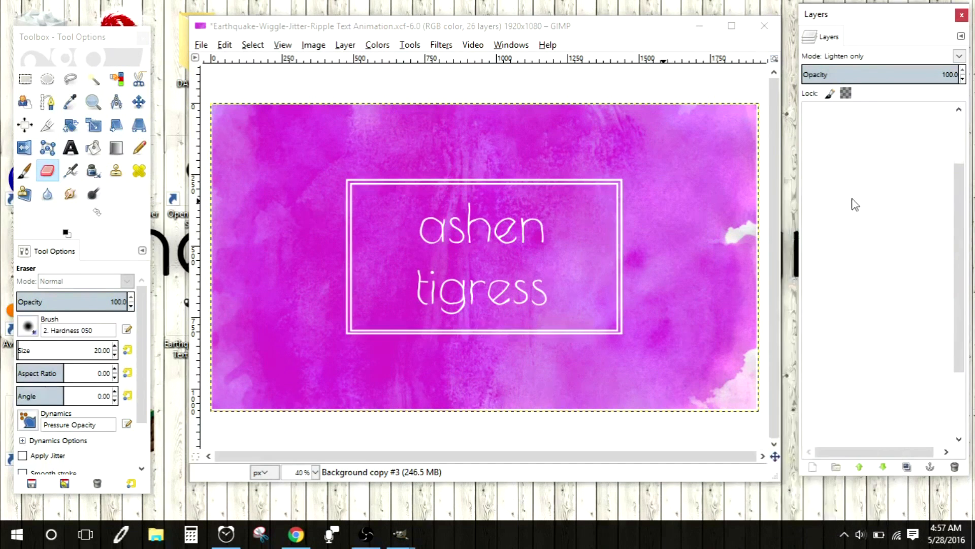
left_click(914, 176)
right_click(909, 177)
left_click(812, 121)
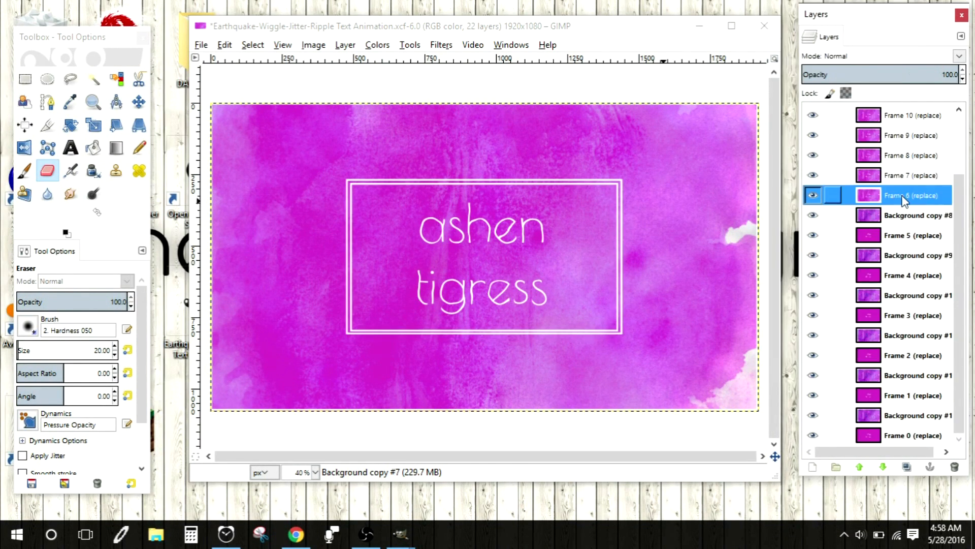
- Merge Background copy #8 down into Frame 5 and Background copy #9 down into Frame 4
right_click(912, 215)
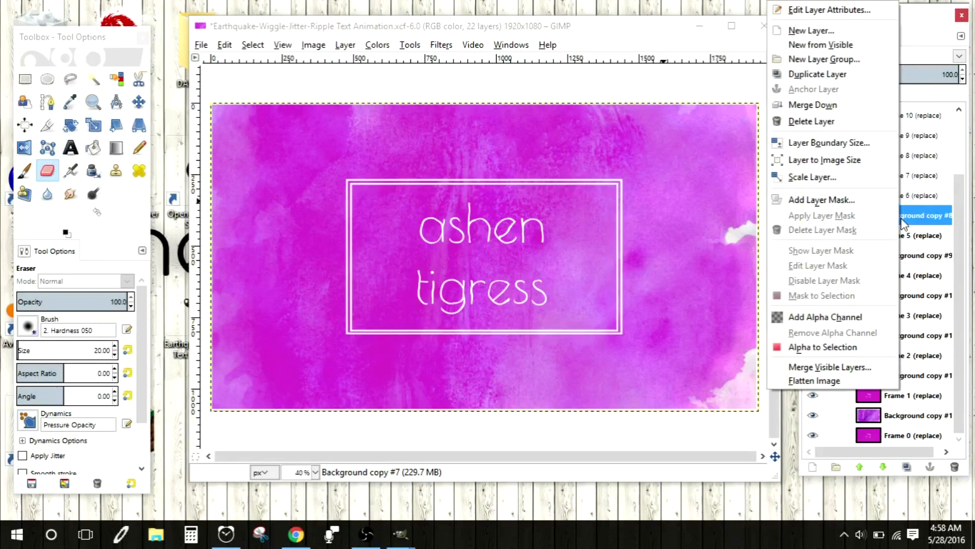
left_click(813, 105)
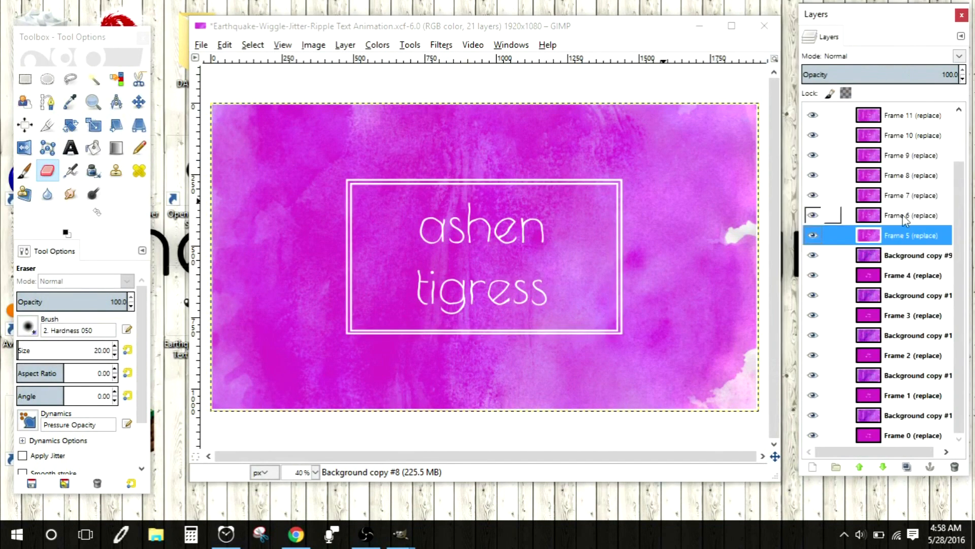
left_click(897, 256)
right_click(896, 256)
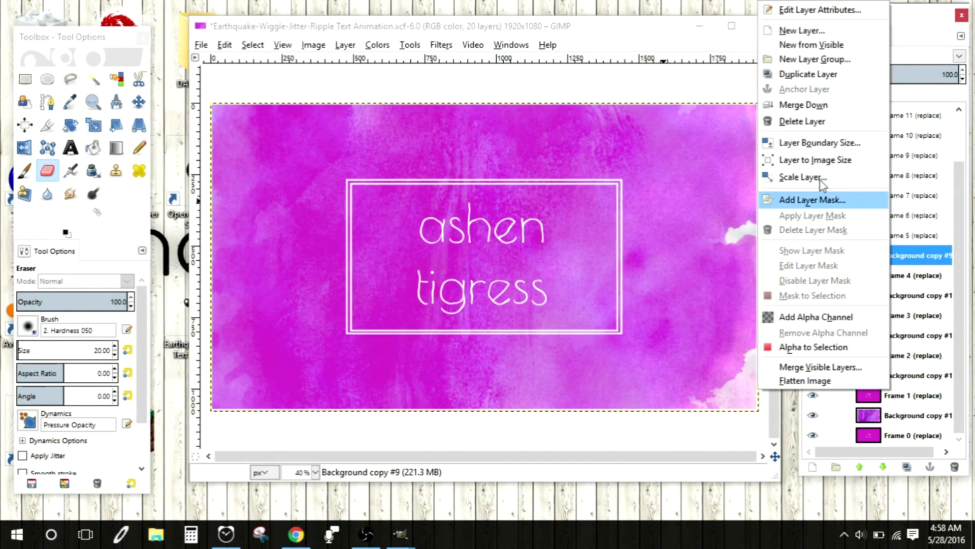
left_click(813, 104)
- Merge the remaining Background copies #10 to #13 down into Frames 3 to 0, and select Frame 14
right_click(833, 295)
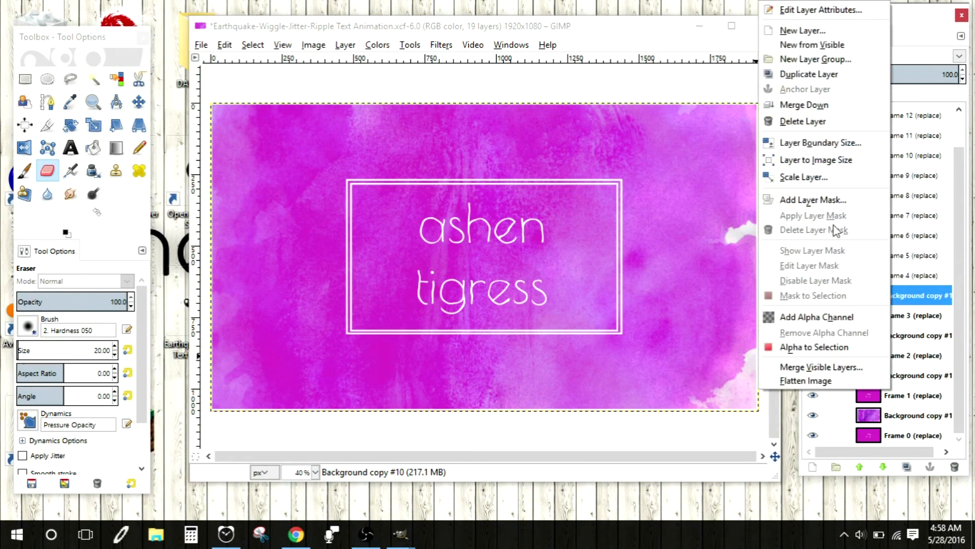
left_click(811, 105)
right_click(854, 335)
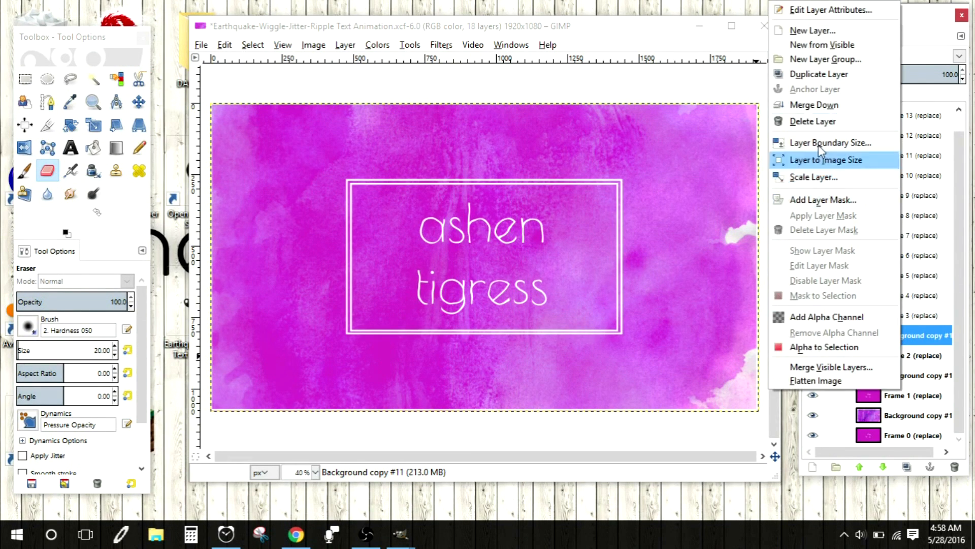
left_click(812, 105)
right_click(910, 376)
left_click(813, 105)
right_click(914, 393)
left_click(813, 105)
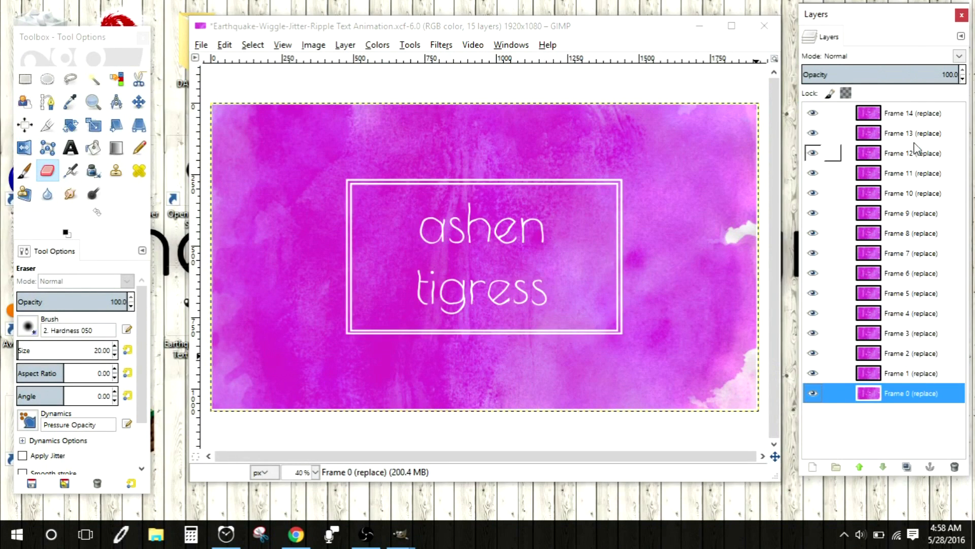
left_click(909, 114)
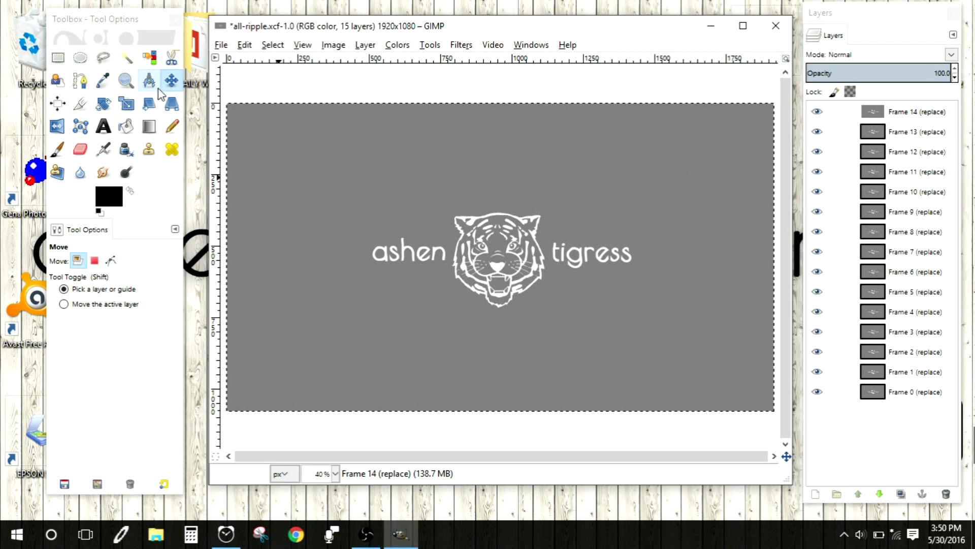
- In the all-ripple image, select the entire canvas and pick the grey background as the foreground color
left_click(273, 45)
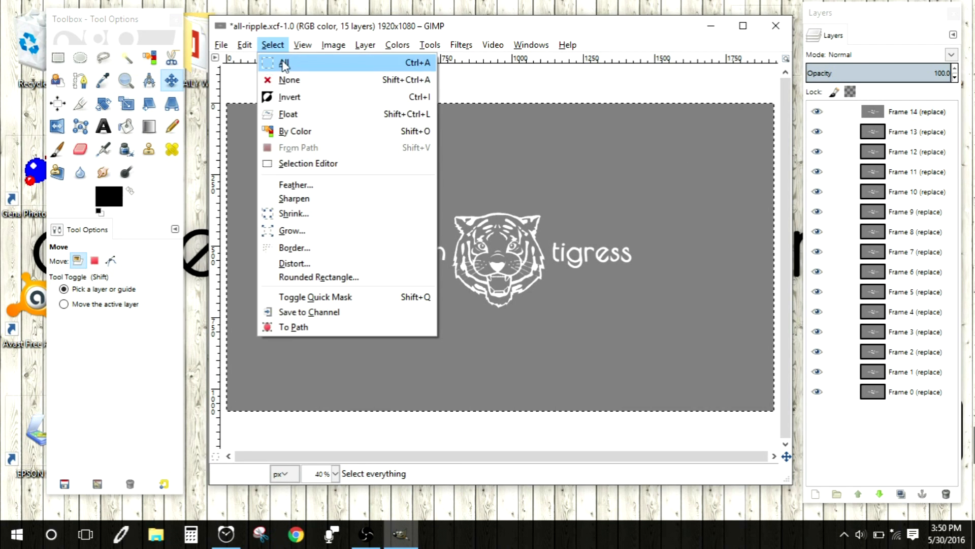
left_click(283, 61)
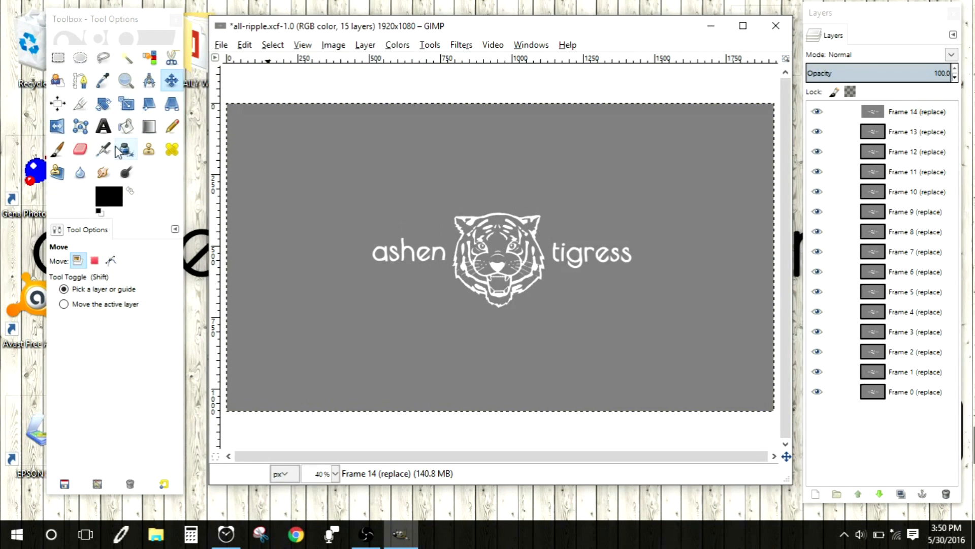
left_click(105, 88)
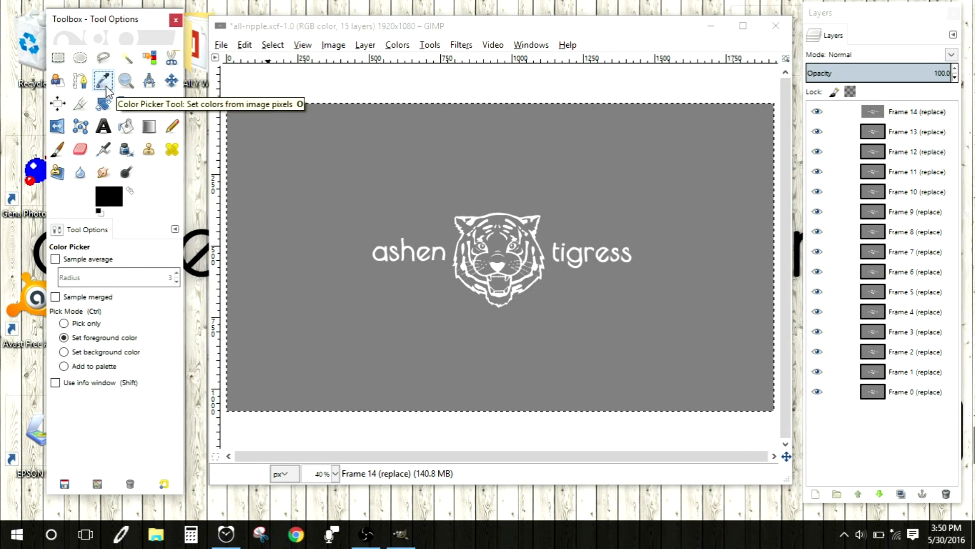
left_click(343, 152)
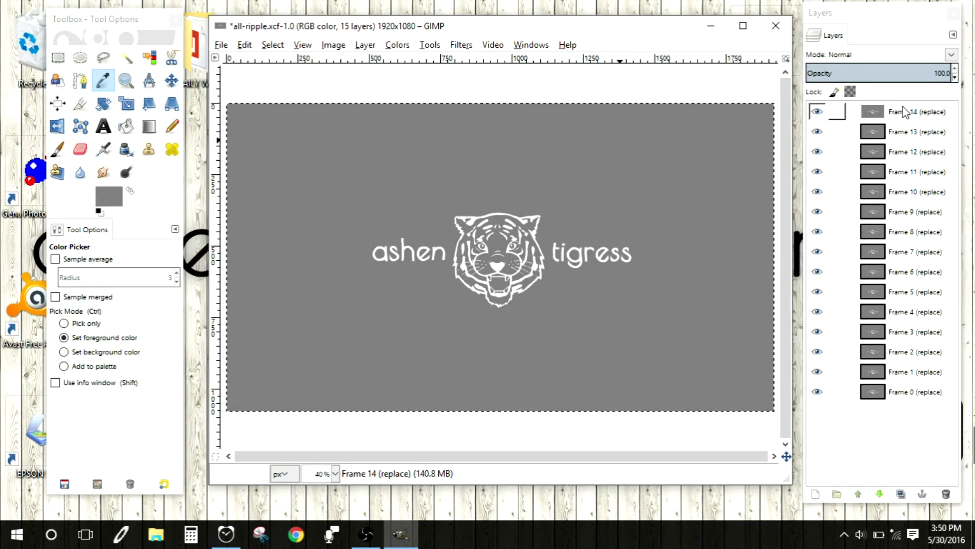
- Make the grey background of Frame 14 transparent with Color to Alpha, using the sampled foreground color 7f7f7f
left_click(917, 118)
left_click(917, 118)
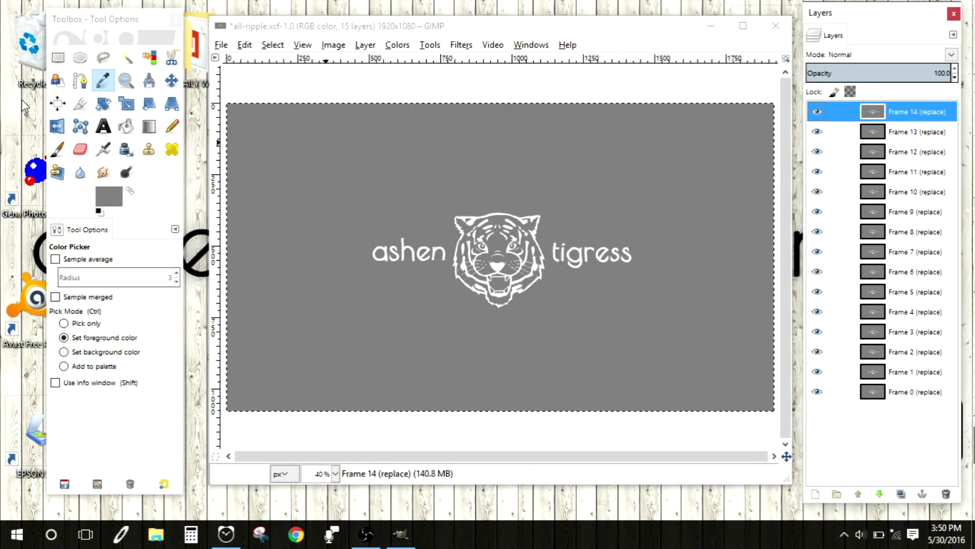
left_click(397, 46)
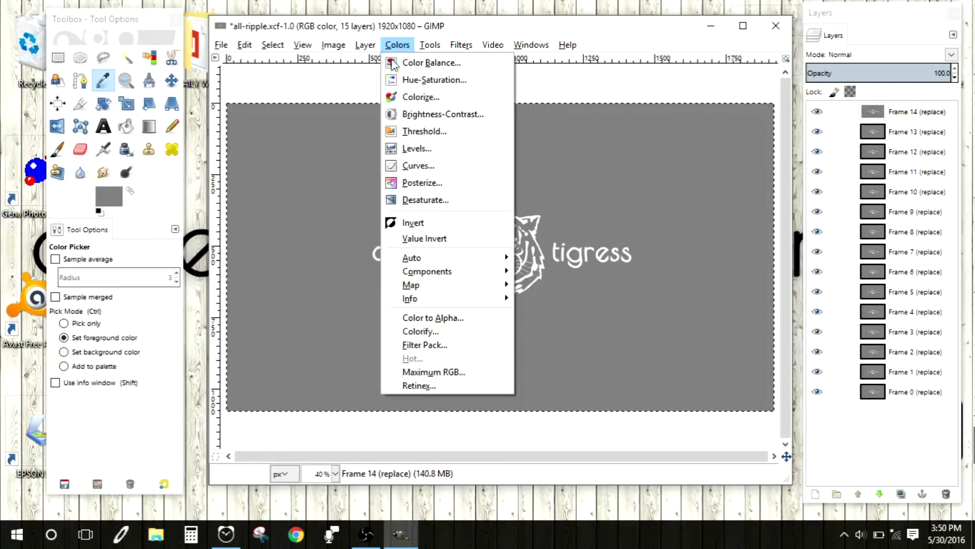
left_click(456, 325)
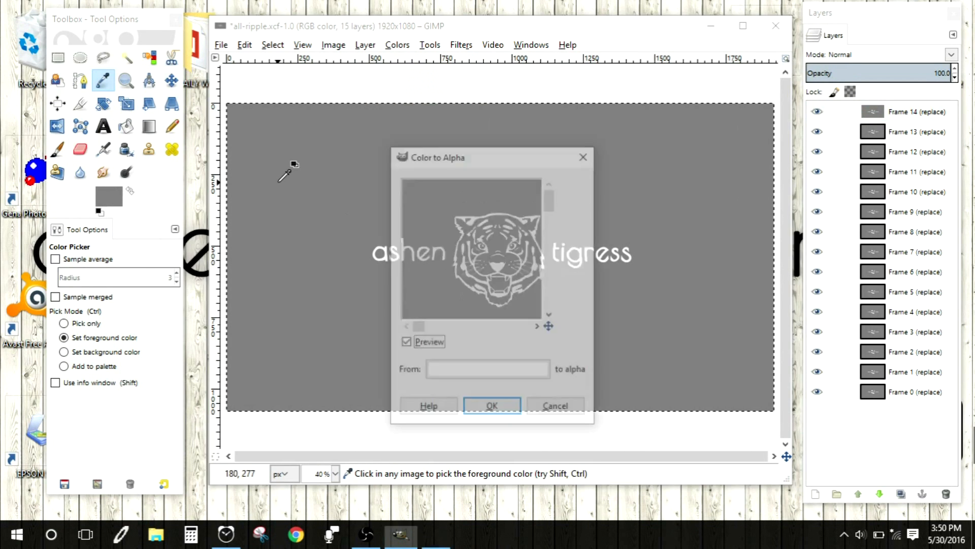
left_click(462, 378)
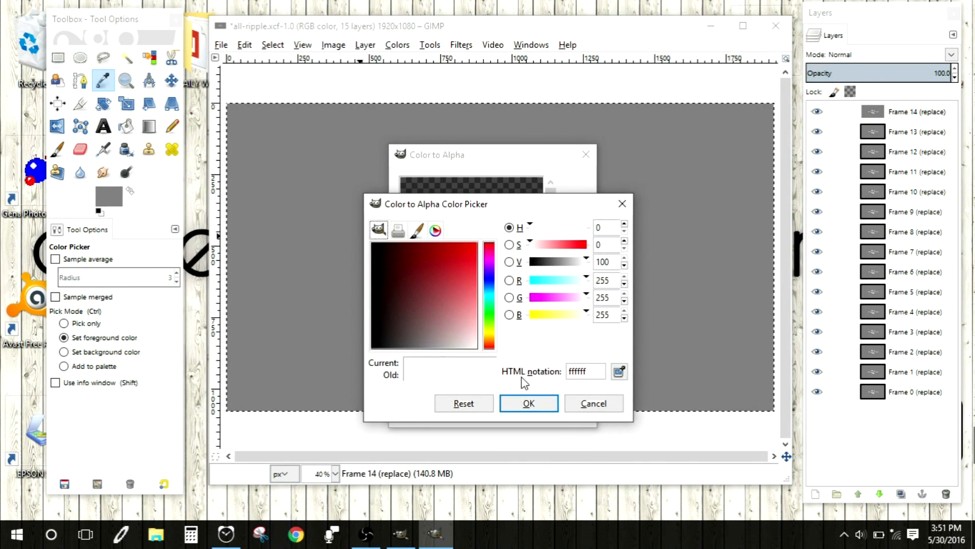
left_click(119, 198)
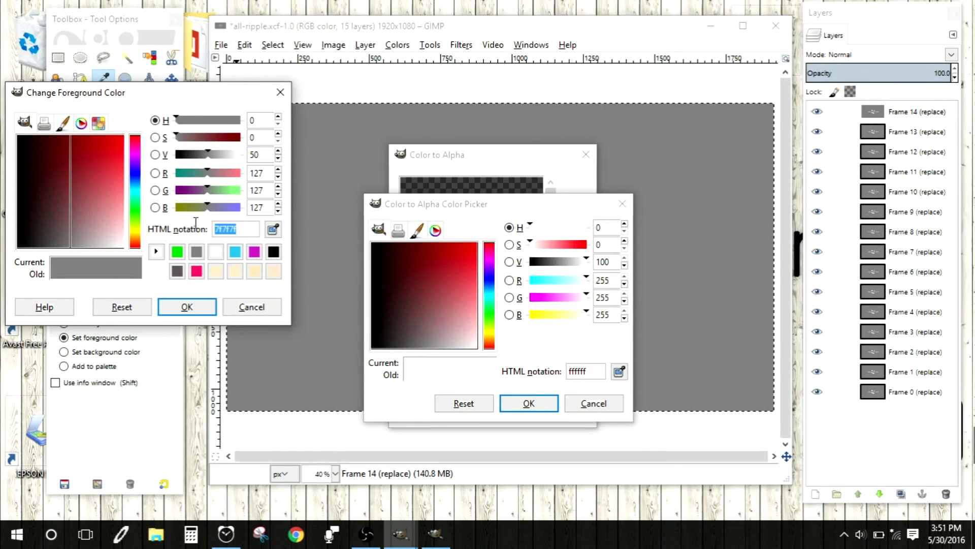
left_click(183, 306)
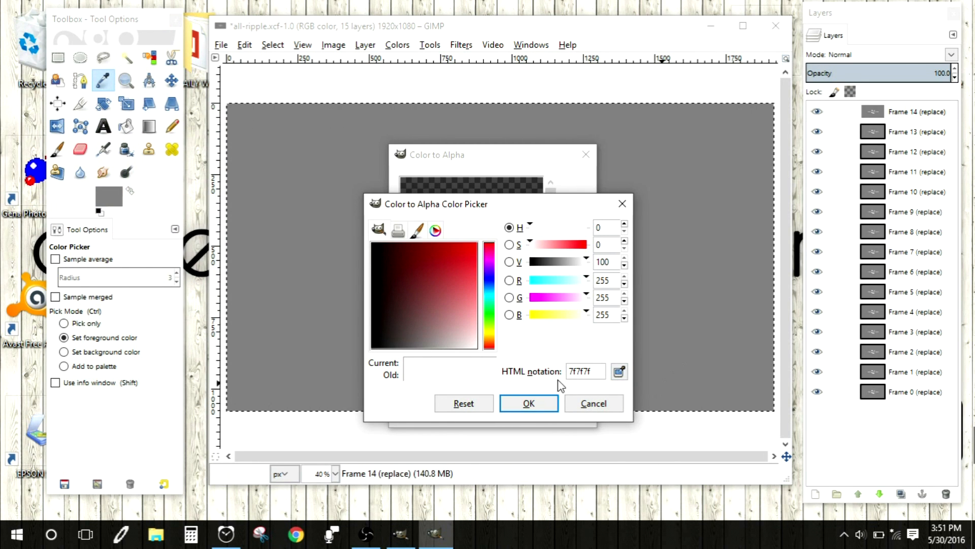
left_click(518, 404)
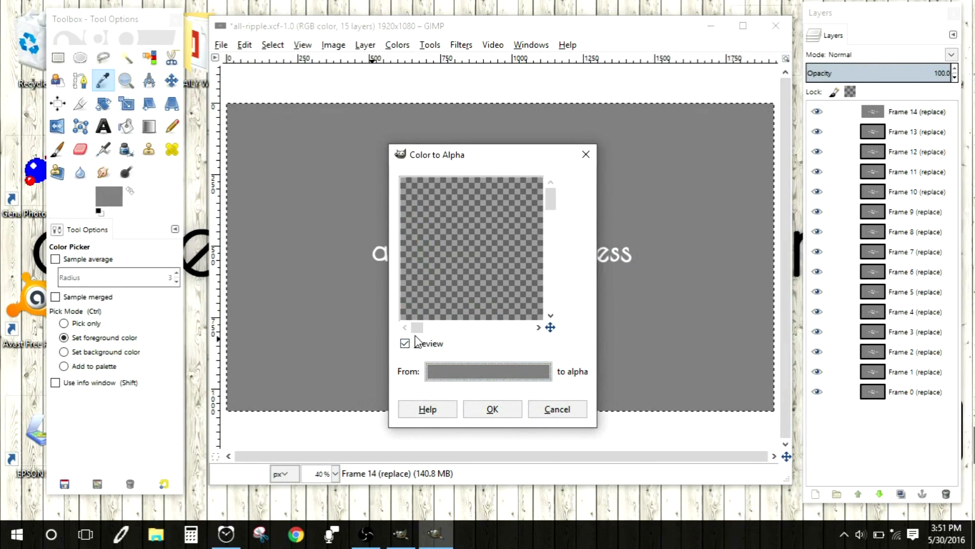
left_click_drag(416, 328, 462, 331)
scroll(493, 285, "down", 3)
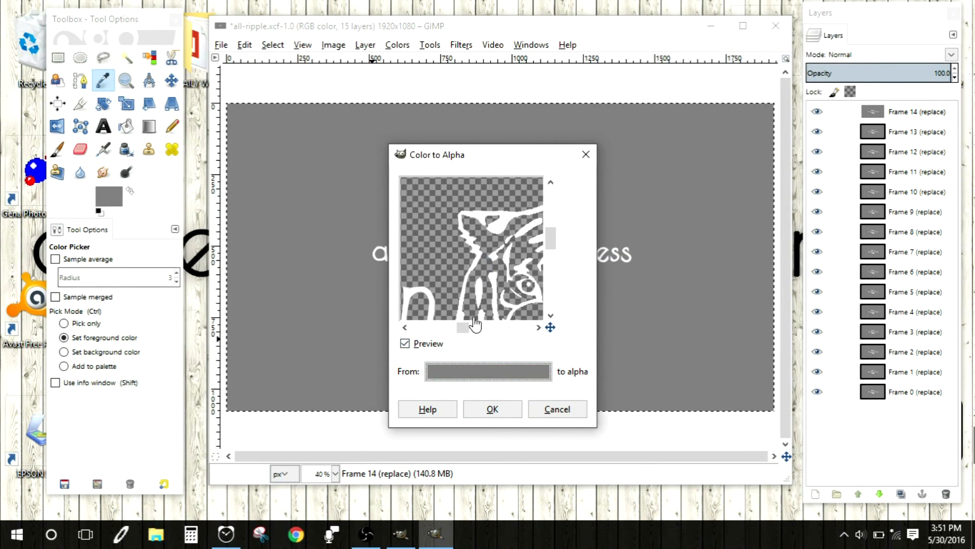
left_click(496, 408)
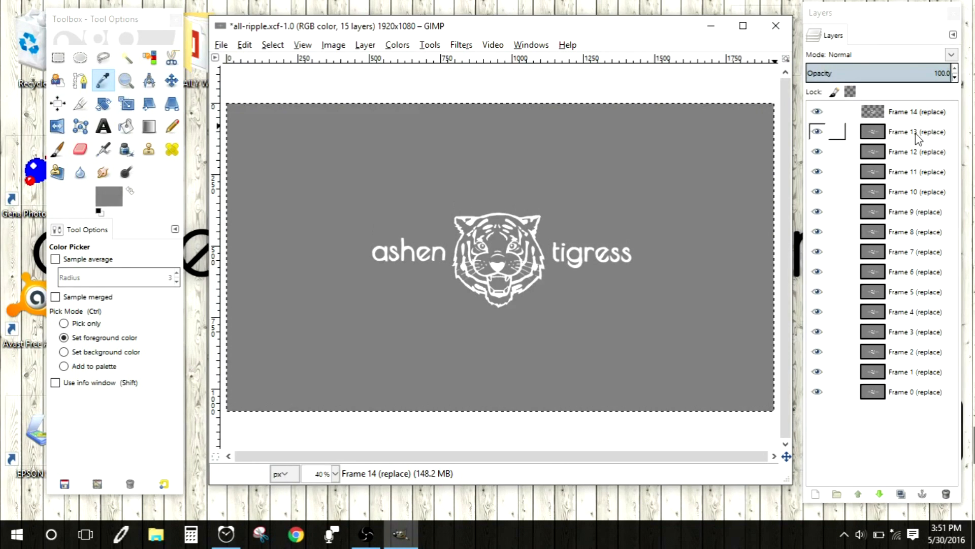
- Select all of Frame 13 and make its grey background transparent with Color to Alpha
left_click(896, 136)
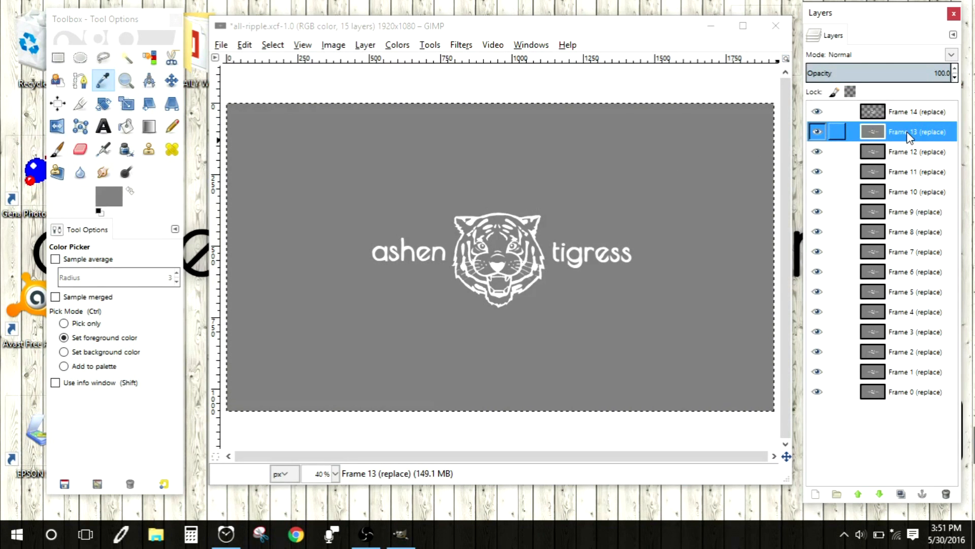
left_click(273, 45)
left_click(284, 64)
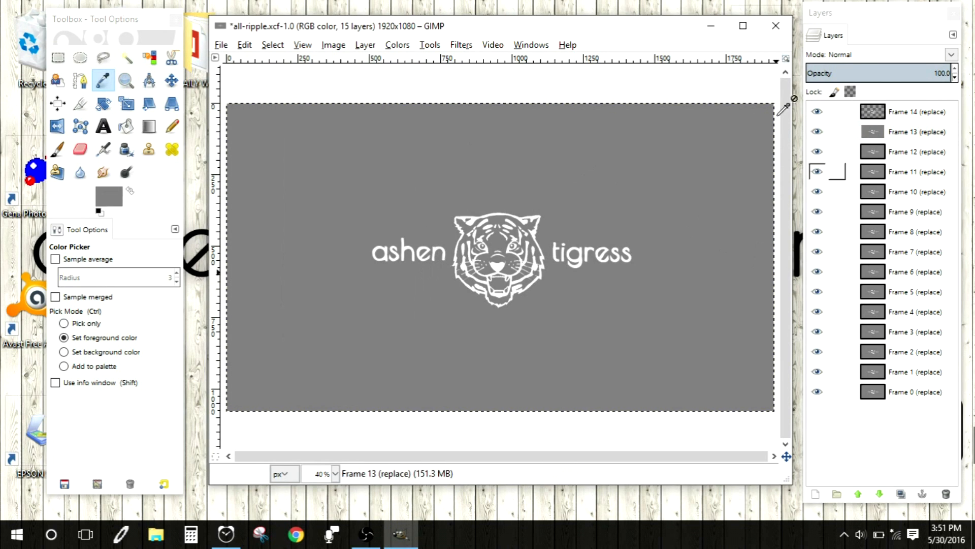
left_click(405, 49)
left_click(446, 316)
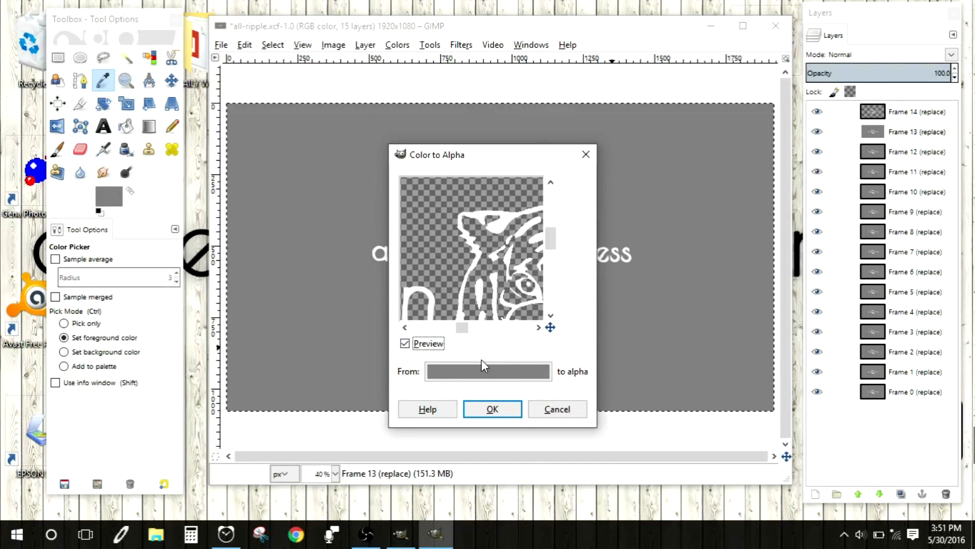
left_click(502, 410)
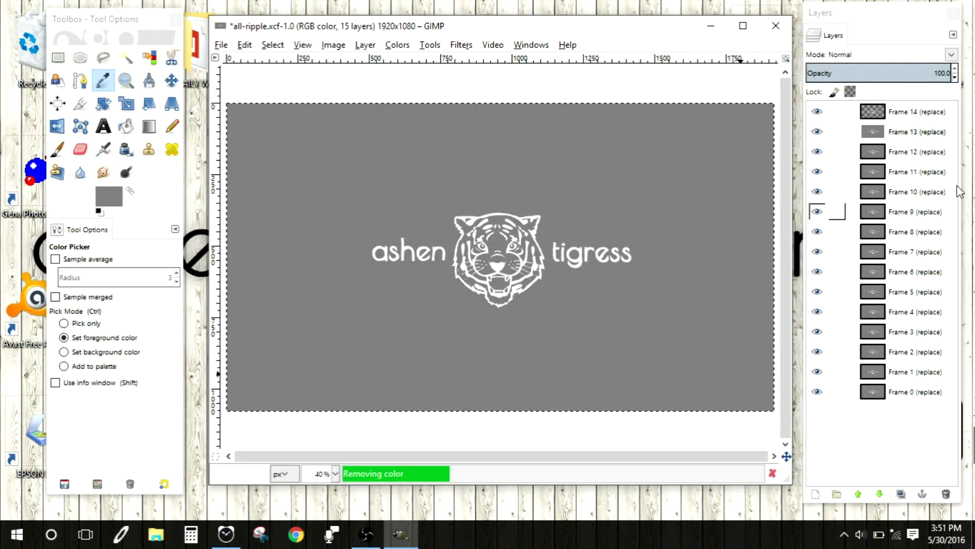
- Remove the grey background from Frame 12 and Frame 11 with Color to Alpha
left_click(905, 153)
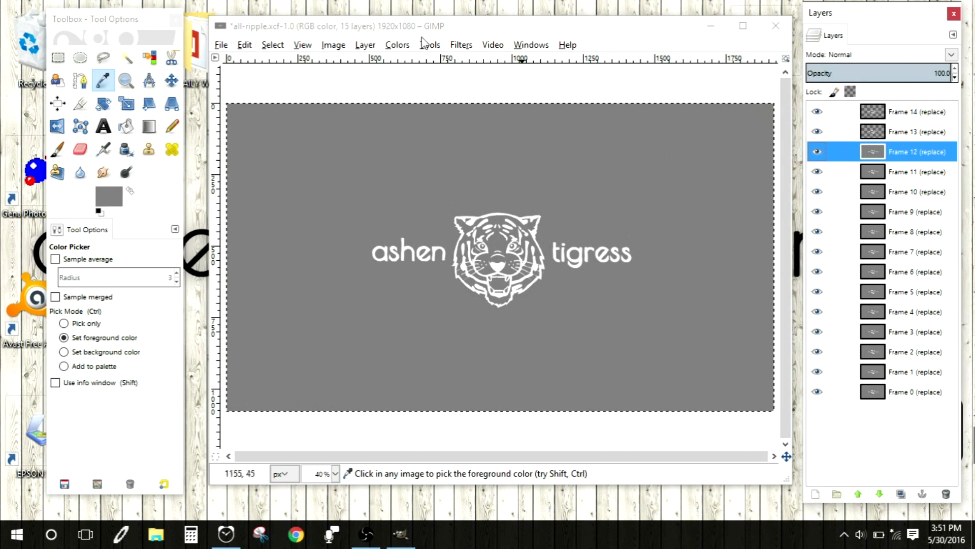
left_click(394, 45)
left_click(437, 338)
left_click(492, 409)
left_click(904, 171)
left_click(395, 45)
left_click(437, 338)
left_click(492, 408)
- Apply Color to Alpha to each of Frames 10 to 1 to make their grey backgrounds transparent
left_click(904, 191)
left_click(396, 46)
left_click(442, 319)
left_click(491, 411)
left_click(904, 212)
left_click(904, 271)
left_click(397, 46)
left_click(447, 323)
left_click(905, 291)
left_click(493, 408)
left_click(445, 318)
left_click(493, 409)
left_click(445, 318)
left_click(492, 409)
- Make the grey background of Frame 0 transparent with Color to Alpha
left_click(904, 391)
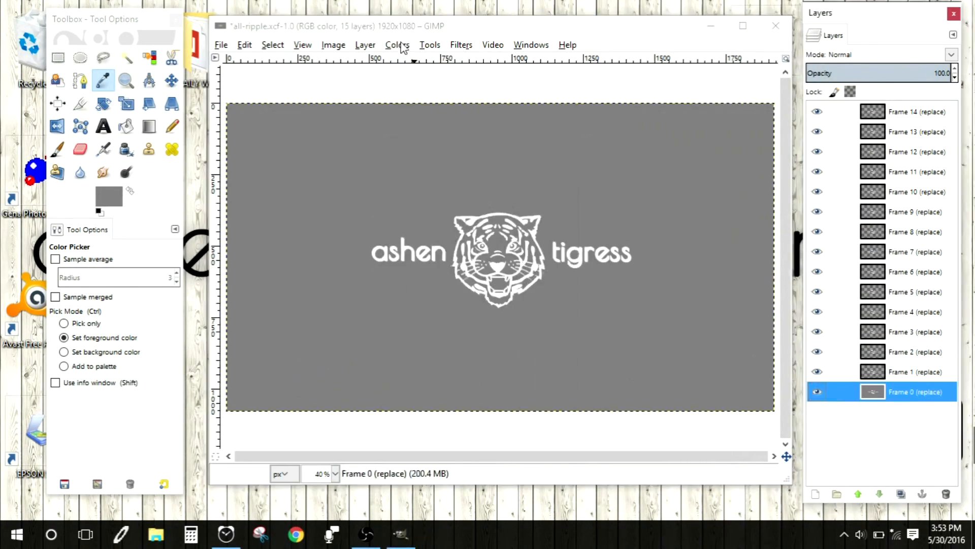
left_click(397, 45)
left_click(442, 319)
left_click(492, 409)
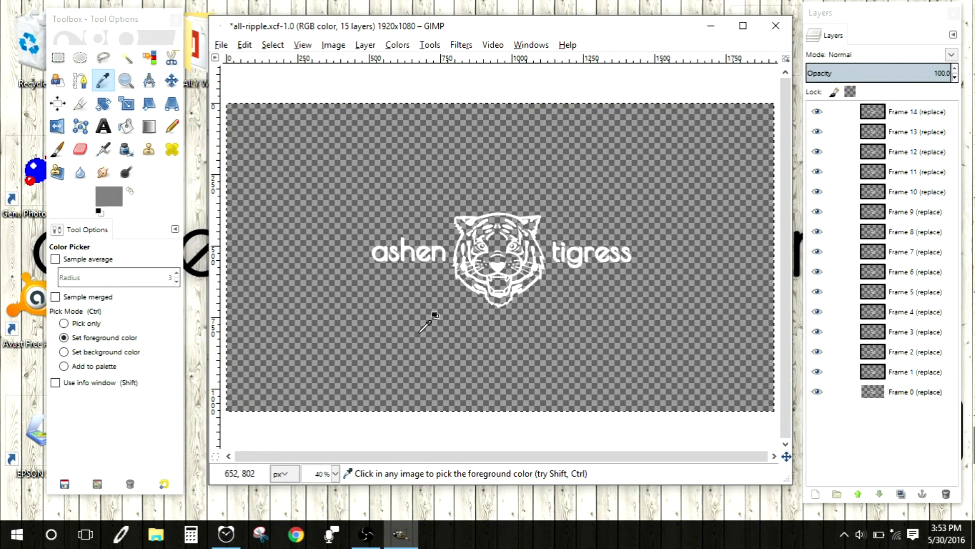
- Open asters_patterns_backgrounds_surface_texture_50919_1920x10801.jpg as a layer in the all-ripple image and place it directly below Frame 14
mouse_move(618, 34)
left_mouse_down()
mouse_move(613, 49)
mouse_move(611, 32)
left_mouse_up()
left_click(215, 39)
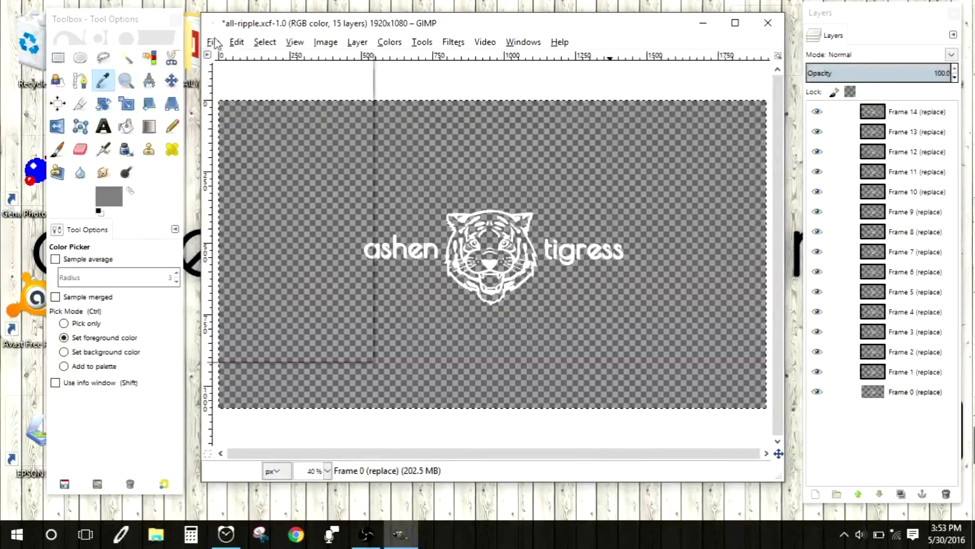
left_click(335, 88)
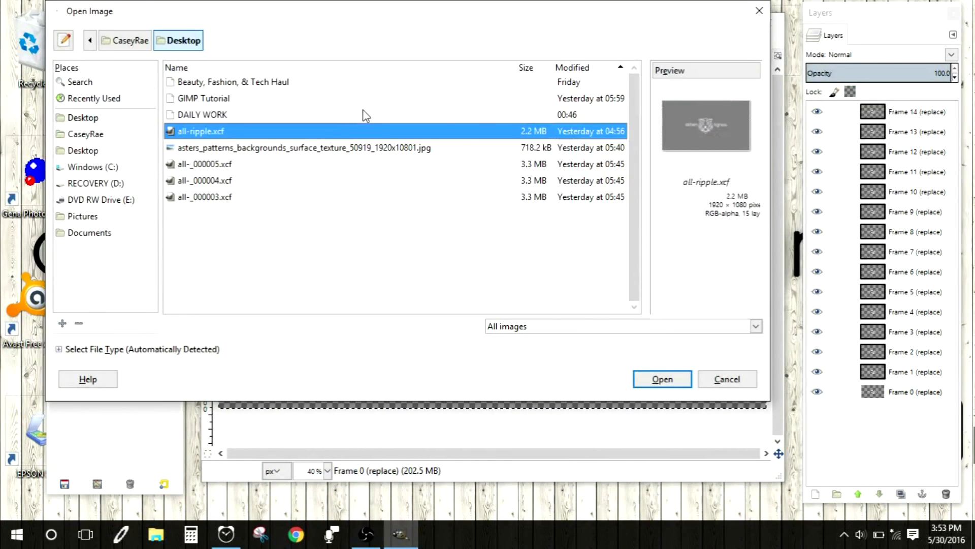
left_click(401, 148)
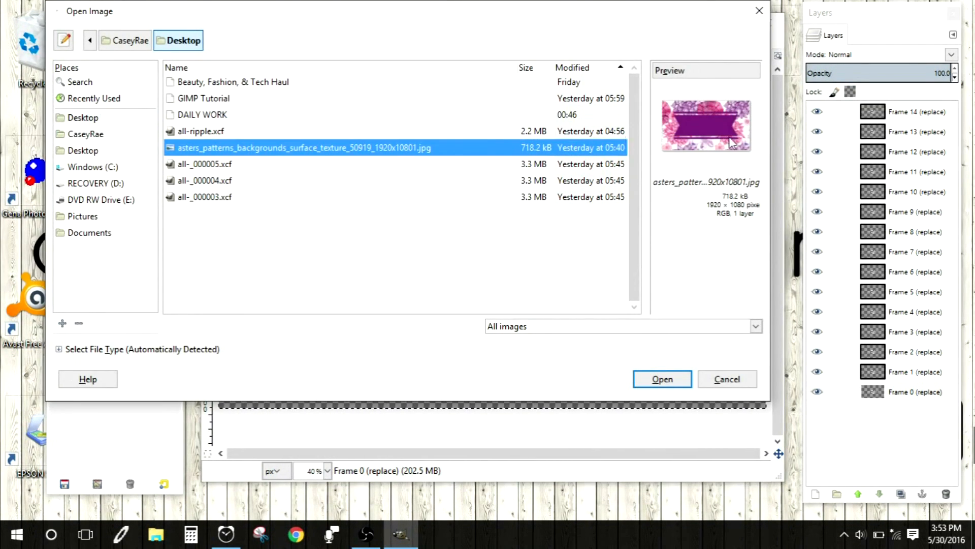
left_click(660, 379)
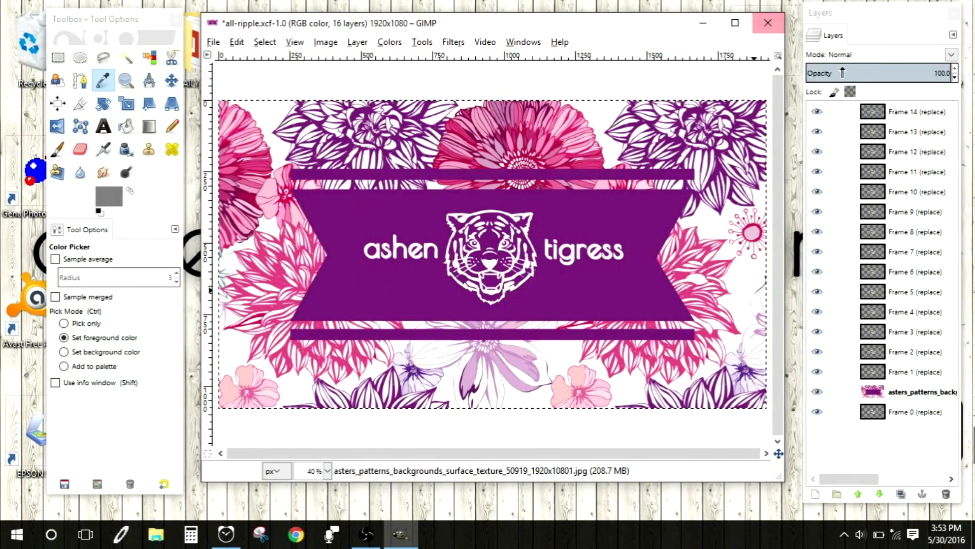
mouse_move(909, 391)
left_mouse_down()
mouse_move(877, 172)
mouse_move(896, 122)
mouse_move(917, 124)
left_mouse_up()
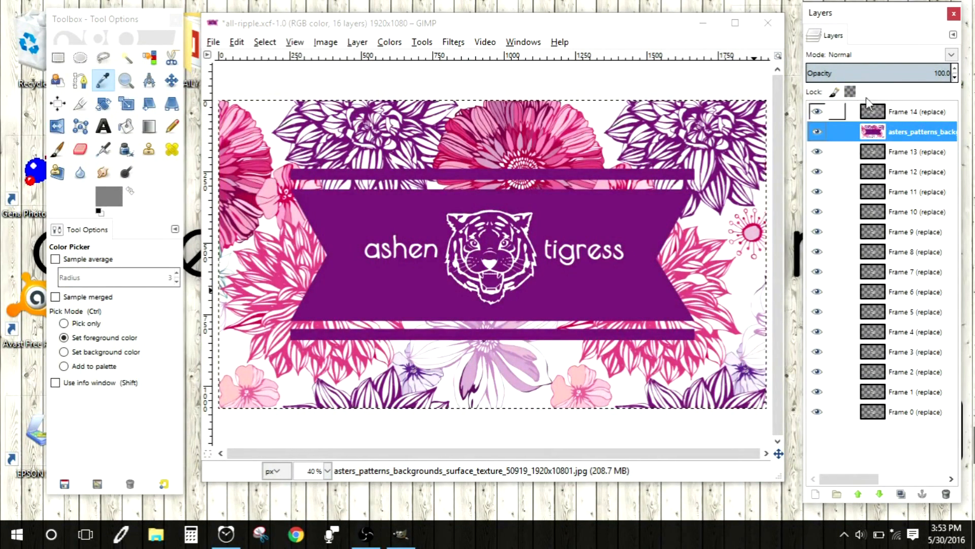
- Duplicate the asters pattern layer 13 times
left_click(901, 492)
left_click(902, 493)
left_click(902, 493)
left_click(901, 493)
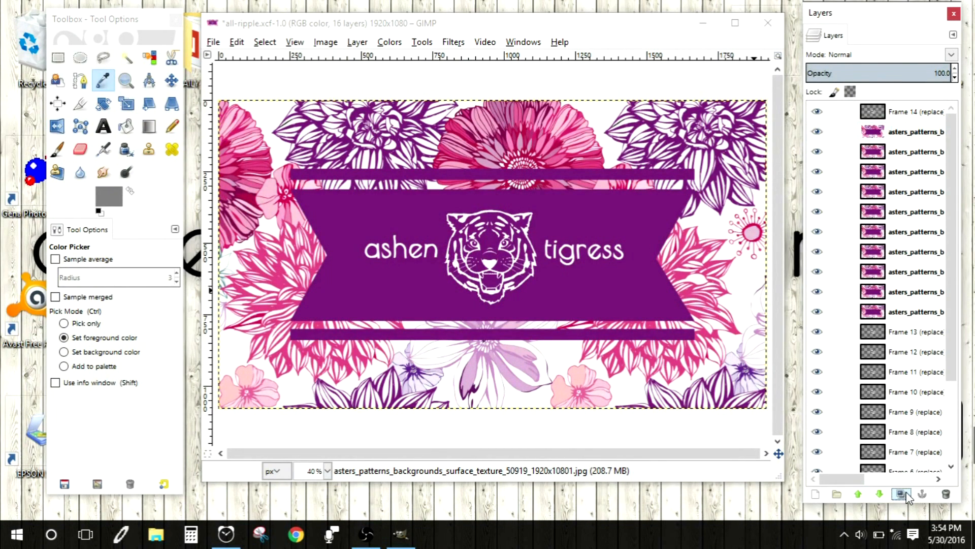
- Move copies of the asters pattern layer directly below Frames 13, 12, 11, 10 and 9
scroll(901, 330, "down", 1)
left_click_drag(901, 346, 906, 377)
left_click_drag(902, 327, 907, 397)
left_click_drag(895, 303, 908, 416)
left_click_drag(912, 287, 900, 436)
left_click_drag(901, 274, 897, 455)
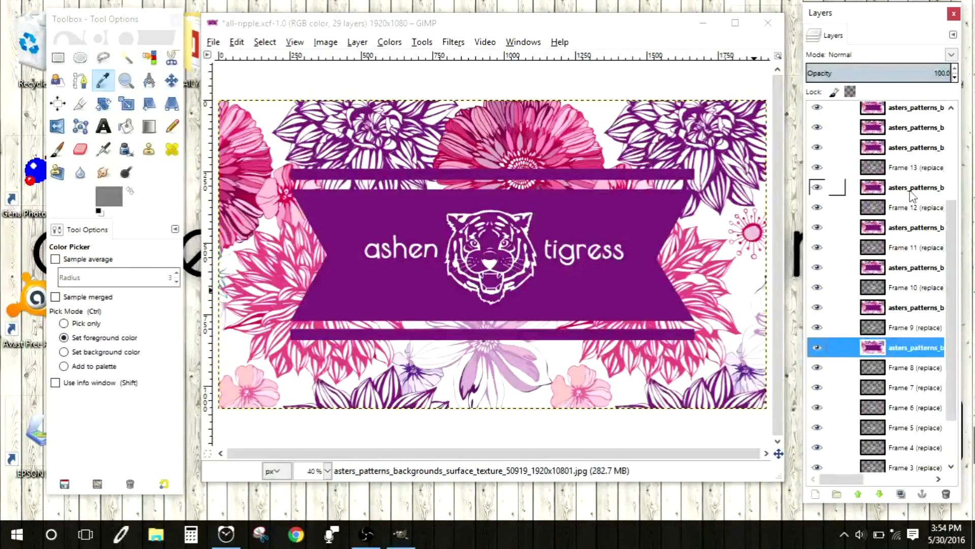
- Distribute the remaining pattern copies, plus one more duplicate, so that every frame down to Frame 0 has one directly below it
left_click_drag(903, 192, 912, 375)
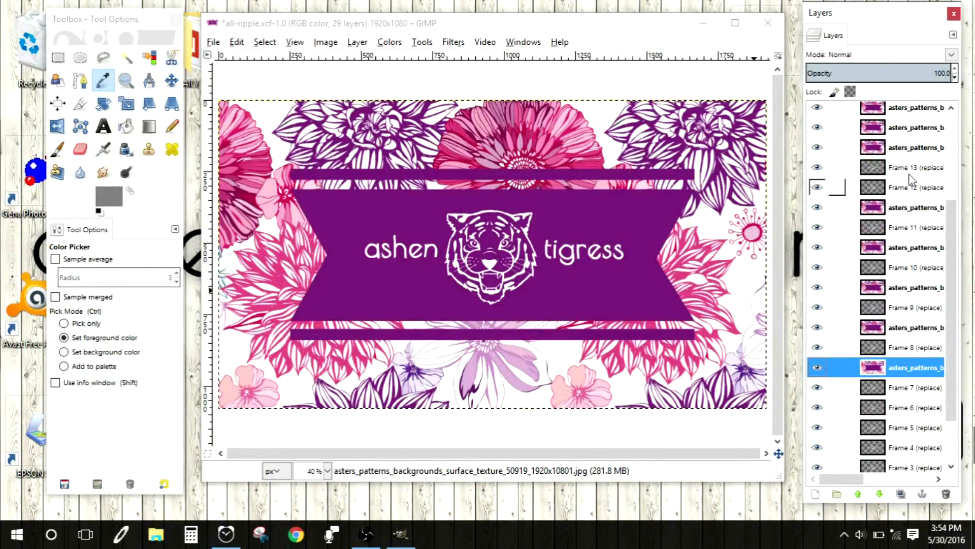
left_click_drag(907, 148, 914, 398)
left_click_drag(906, 127, 914, 418)
left_click(901, 108)
left_click_drag(901, 111, 899, 208)
left_click_drag(898, 148, 897, 350)
scroll(897, 346, "up", 5)
left_click_drag(900, 191, 901, 372)
scroll(886, 351, "up", 5)
left_click_drag(900, 172, 906, 432)
scroll(904, 356, "up", 5)
left_click_drag(901, 153, 898, 479)
left_click(901, 494)
scroll(914, 254, "up", 5)
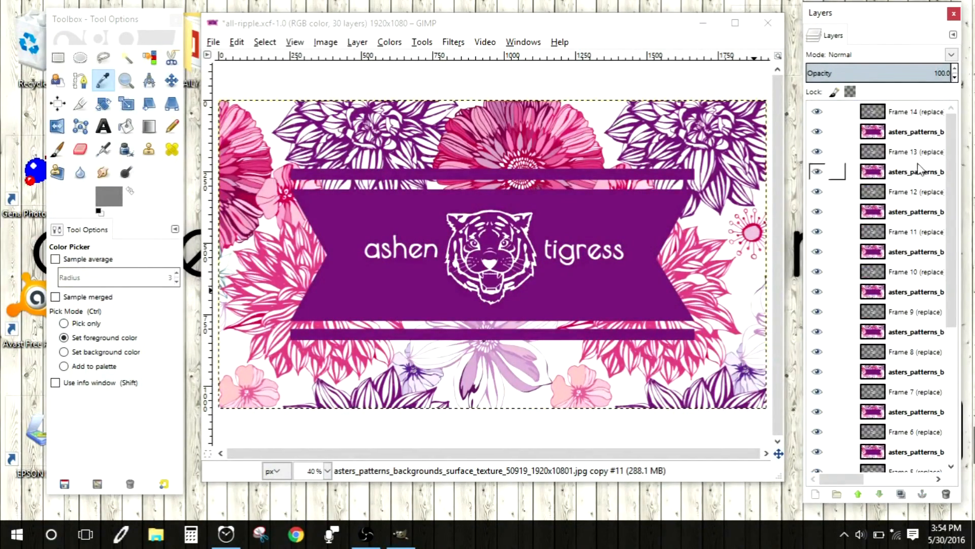
left_click(920, 111)
left_click_drag(917, 132, 915, 151)
left_click(914, 152)
left_click(909, 172)
left_click(895, 193)
left_click(898, 212)
- Merge Frame 14 and Frame 13 down into the asters pattern layers directly below them
left_click(905, 113)
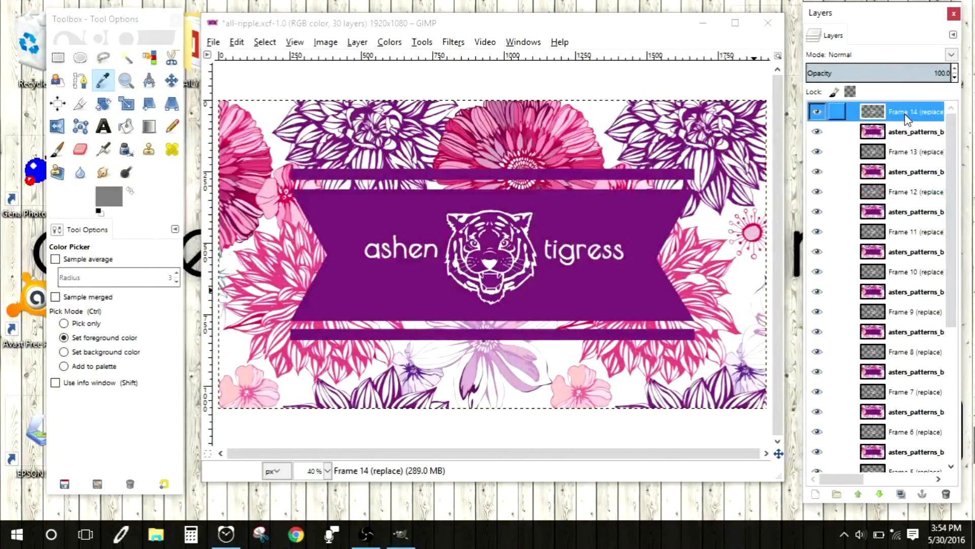
right_click(908, 118)
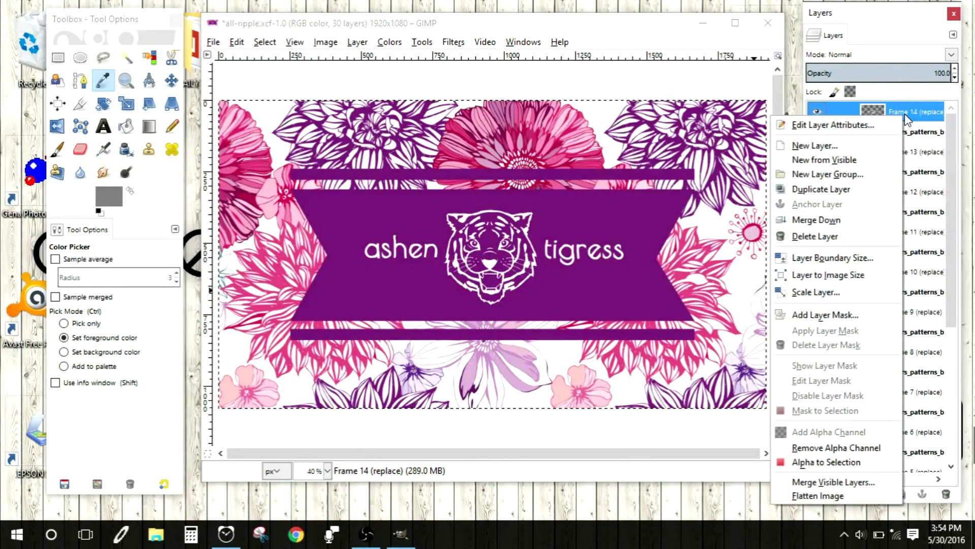
left_click(857, 223)
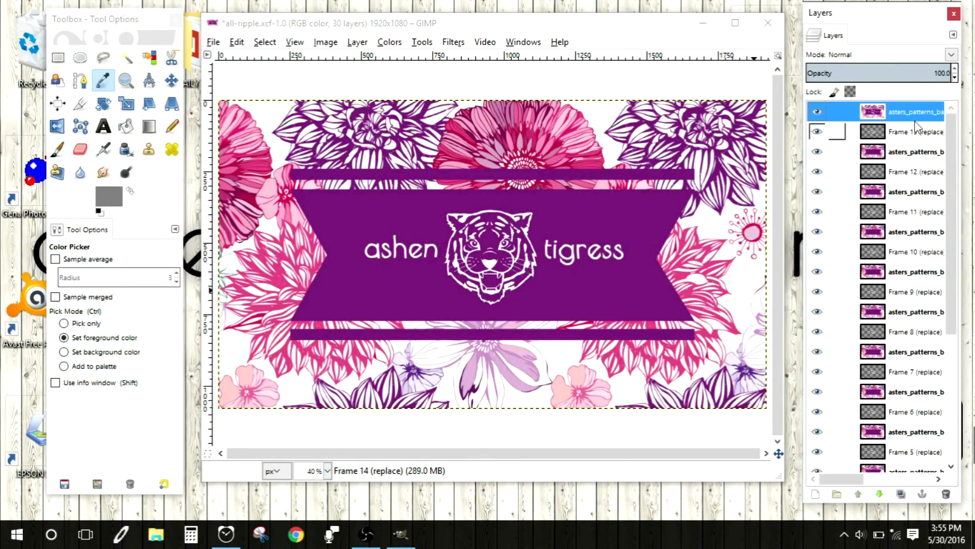
left_click(906, 133)
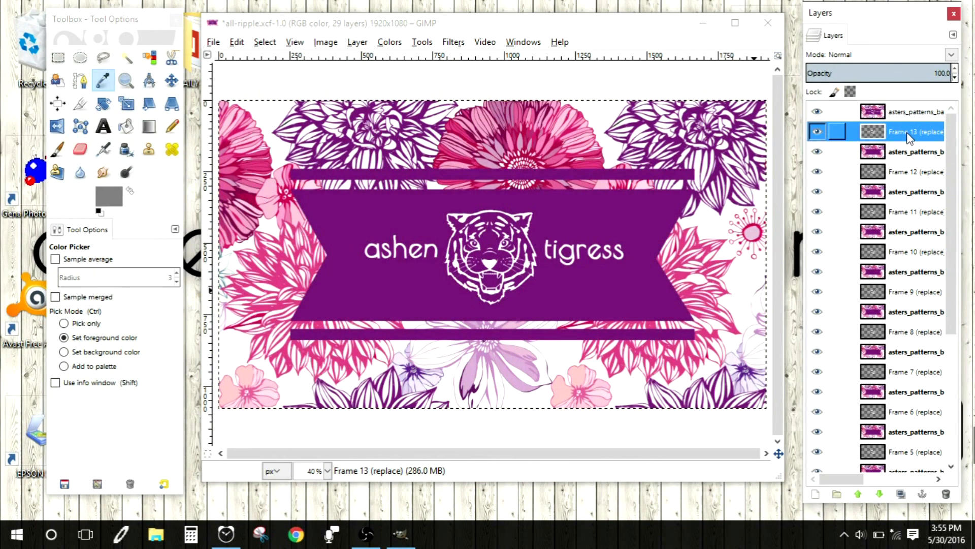
right_click(907, 133)
left_click(858, 224)
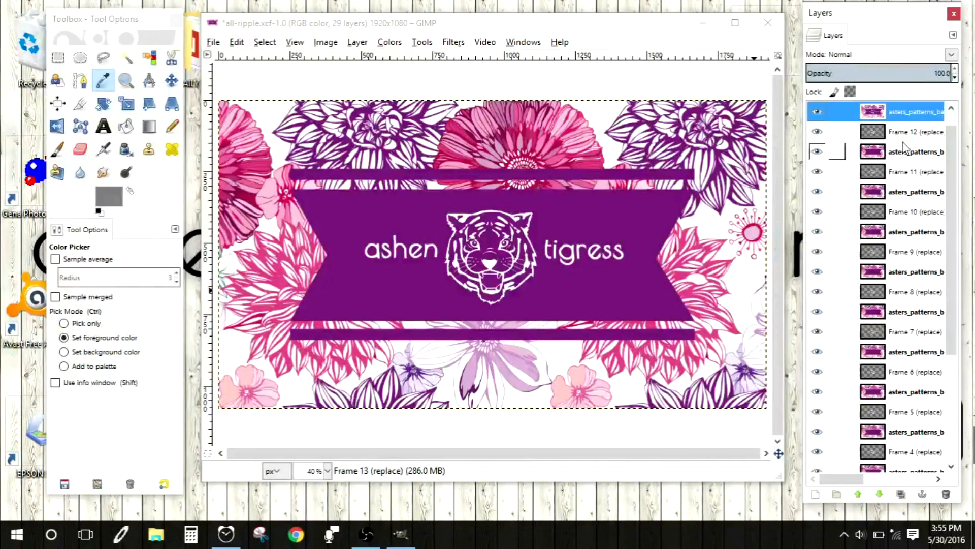
- Merge Frame 12 and Frame 11 down into their asters pattern layers
right_click(904, 133)
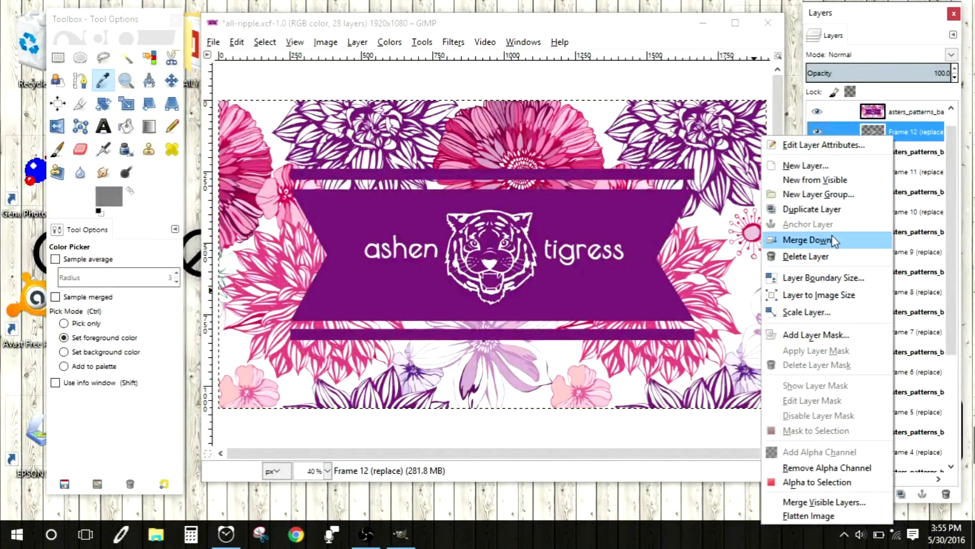
left_click(835, 240)
left_click(906, 132)
right_click(905, 132)
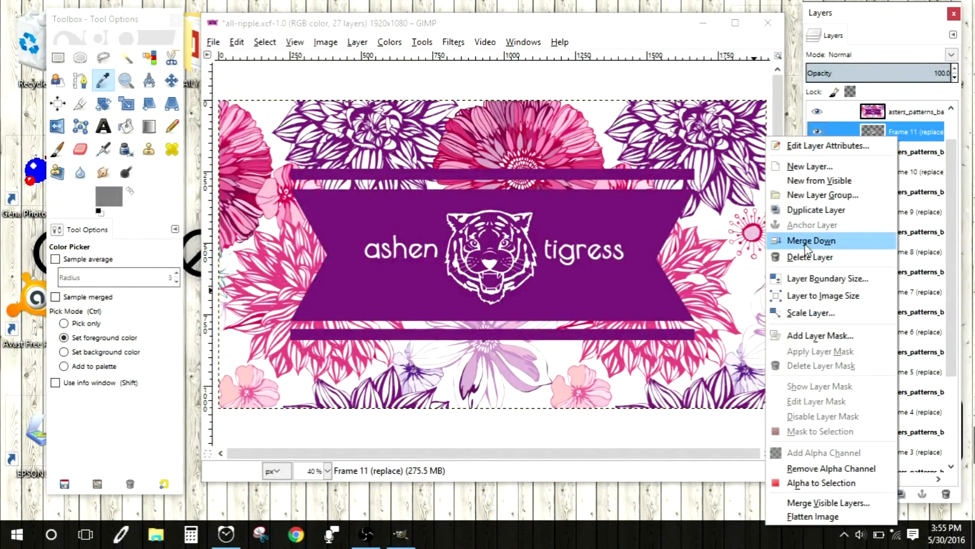
left_click(807, 245)
- Merge each of Frames 10 to 0 down into the asters pattern layer beneath it
right_click(902, 134)
left_click(825, 242)
right_click(903, 134)
left_click(823, 241)
right_click(903, 134)
left_click(823, 241)
right_click(902, 162)
left_click(814, 106)
right_click(902, 203)
left_click(813, 105)
right_click(901, 243)
left_click(813, 106)
right_click(892, 283)
left_click(812, 106)
right_click(894, 323)
left_click(813, 105)
right_click(901, 367)
left_click(812, 104)
right_click(902, 394)
left_click(813, 105)
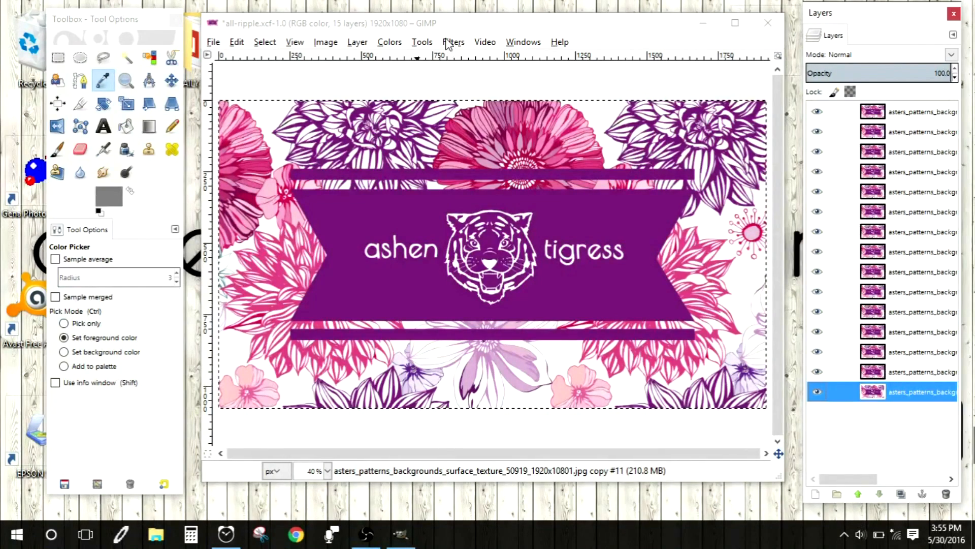
- Preview the rippling logo animation with the Animation Playback filter and close the playback window
left_click(450, 43)
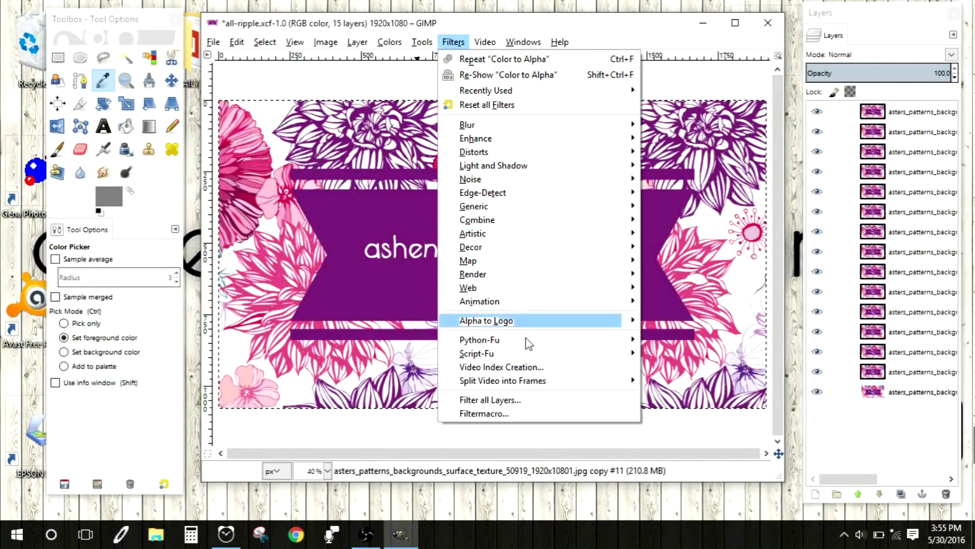
mouse_move(532, 327)
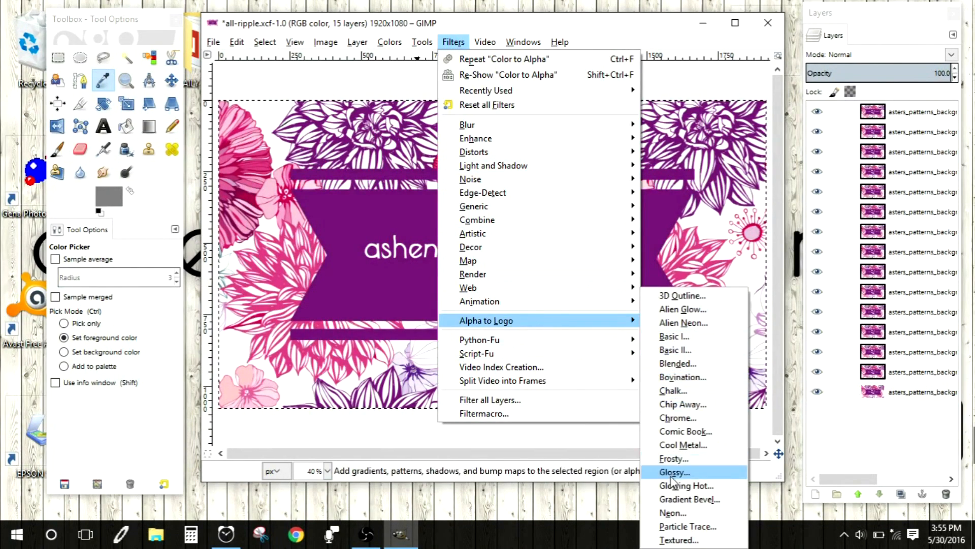
mouse_move(529, 305)
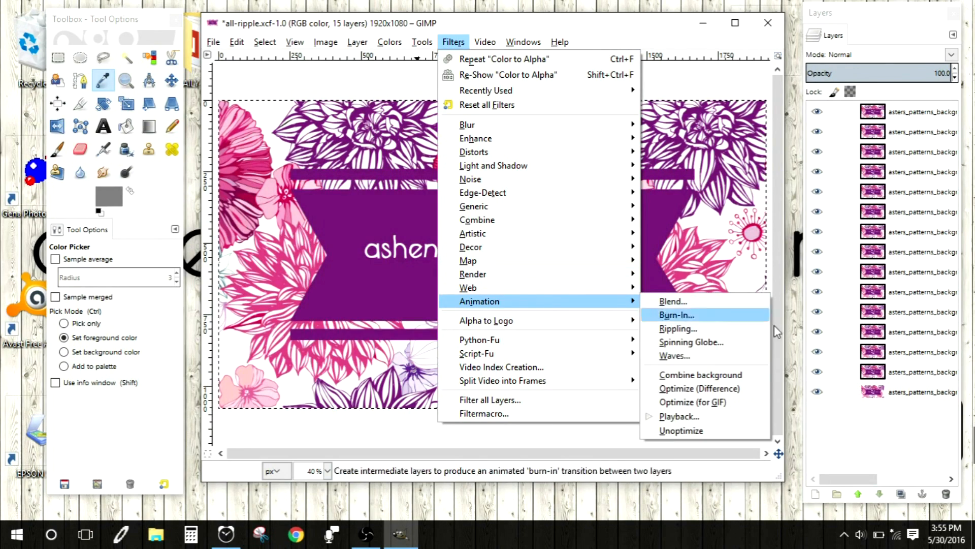
left_click(676, 416)
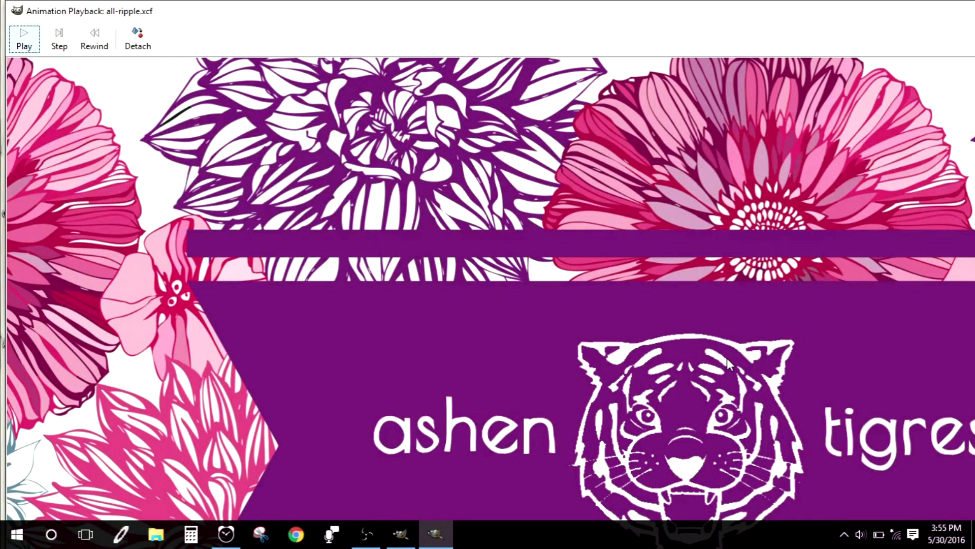
left_click(442, 540)
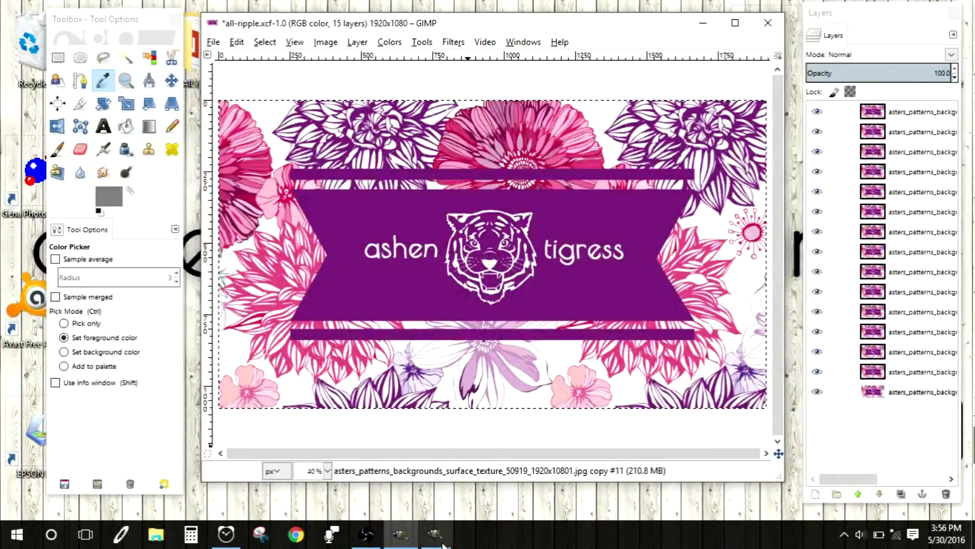
left_click(442, 544)
right_click(442, 544)
left_click(399, 512)
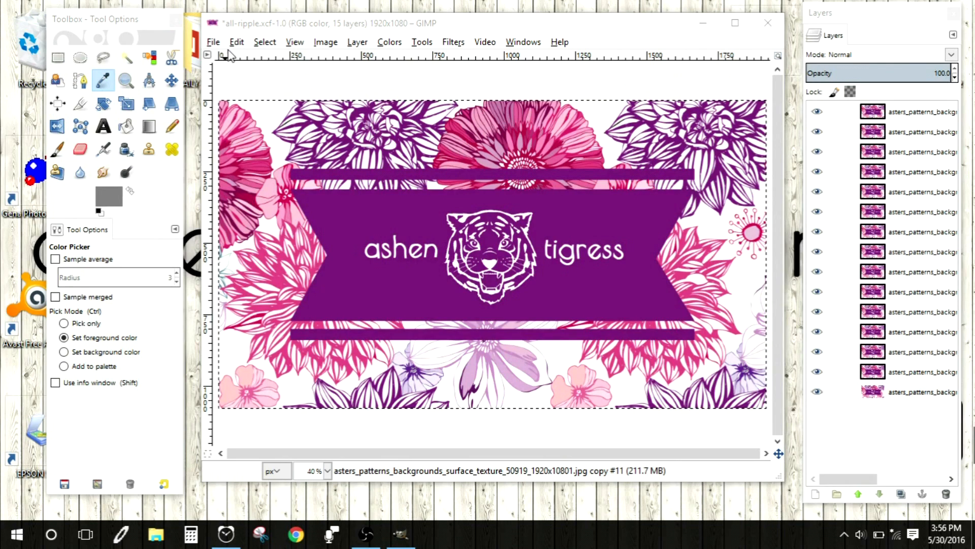
left_click(213, 42)
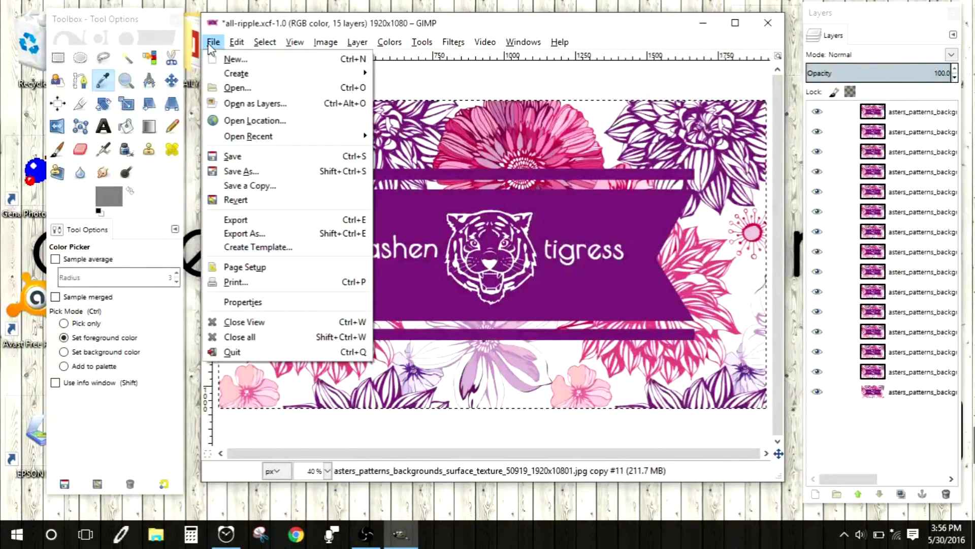
left_click(221, 58)
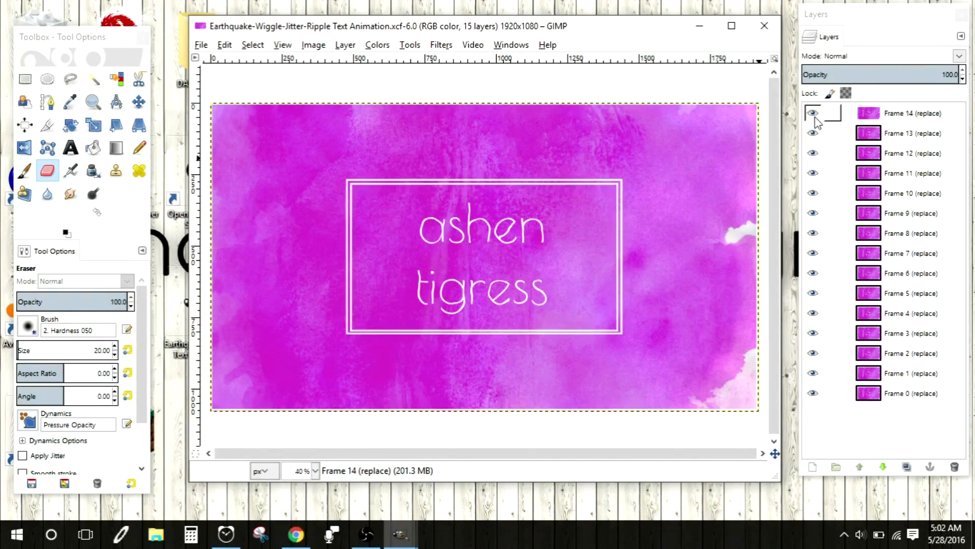
- Hide Frames 14, 13 and 12 in the Earthquake-Wiggle-Jitter-Ripple Text Animation image and show them again
left_click_drag(815, 118, 816, 152)
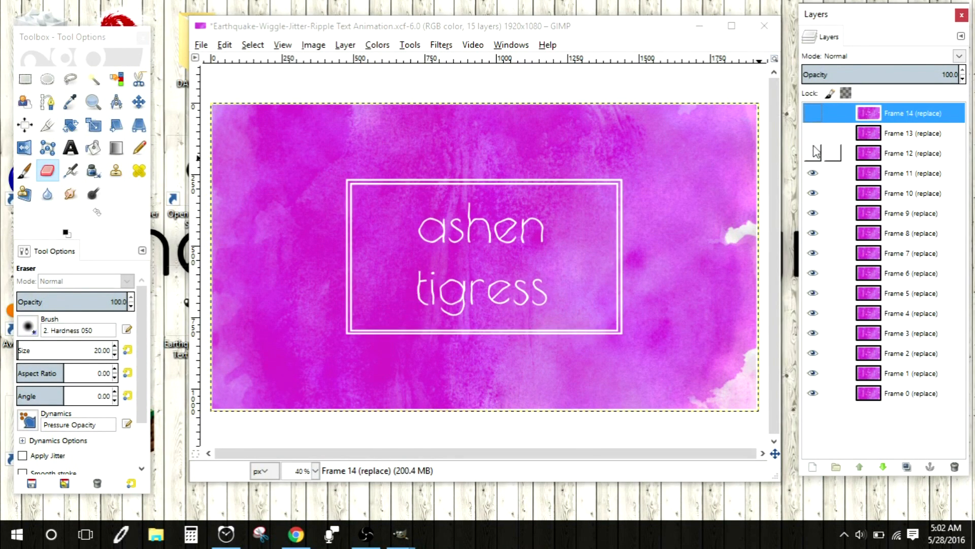
left_click(814, 152)
left_click(814, 132)
left_click(814, 115)
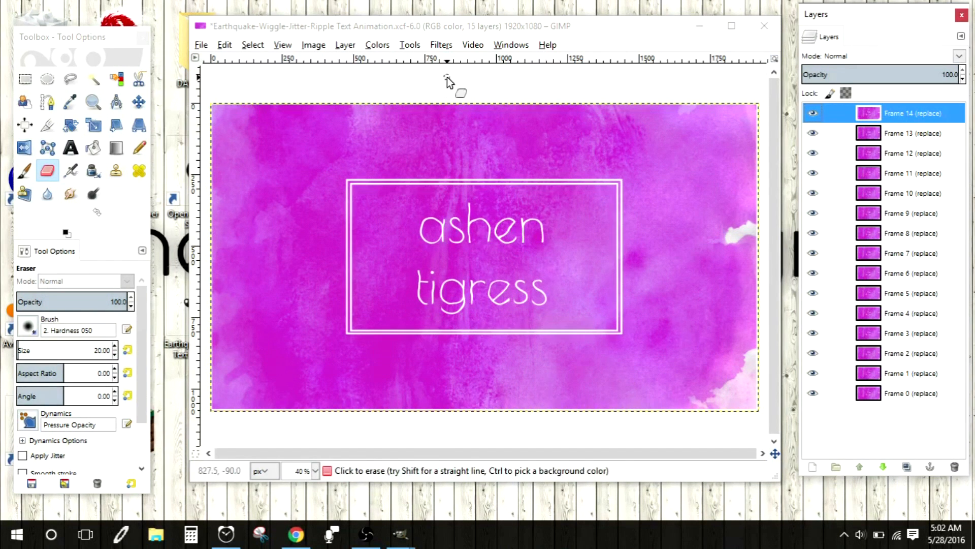
- Split the image into .xcf frame files with 6-digit numbering and close the newly opened first frame, discarding its changes
left_click(473, 46)
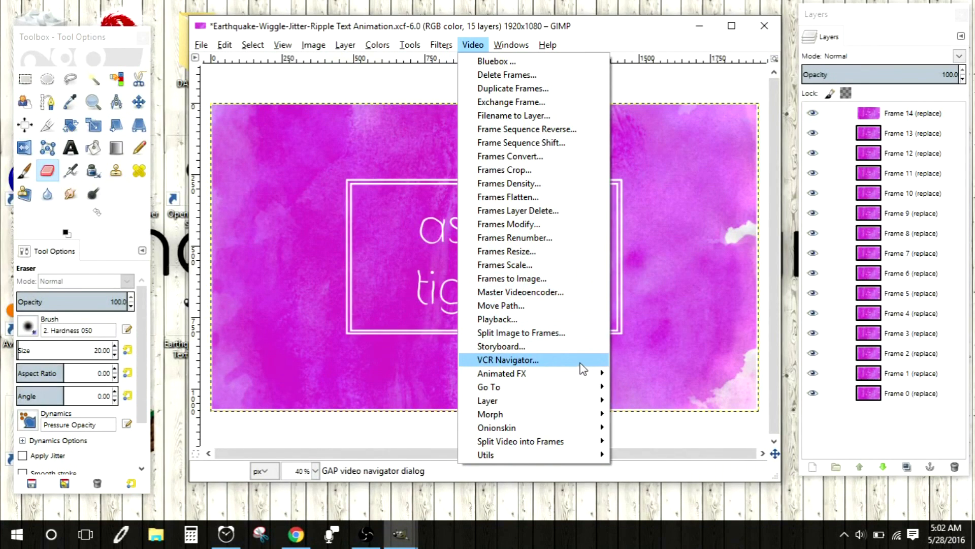
left_click(587, 334)
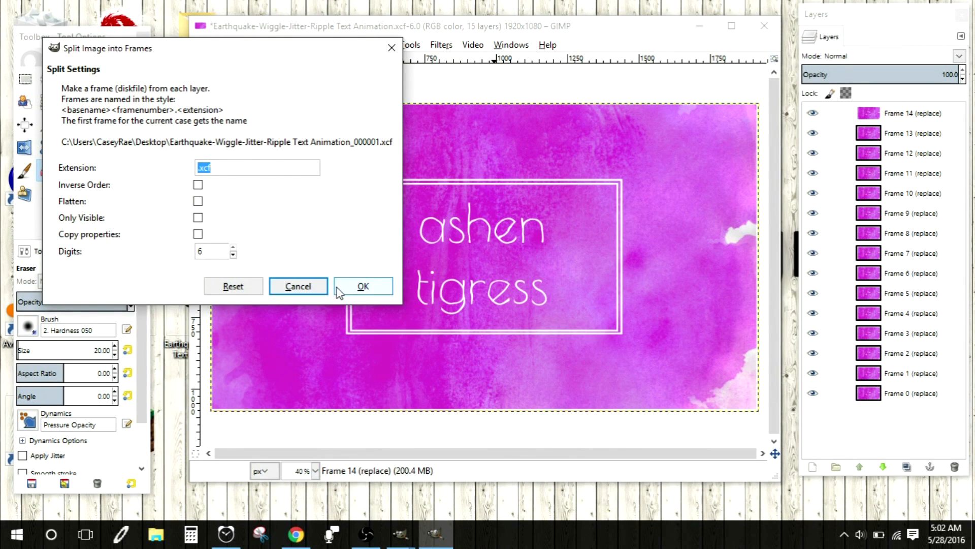
left_click(359, 286)
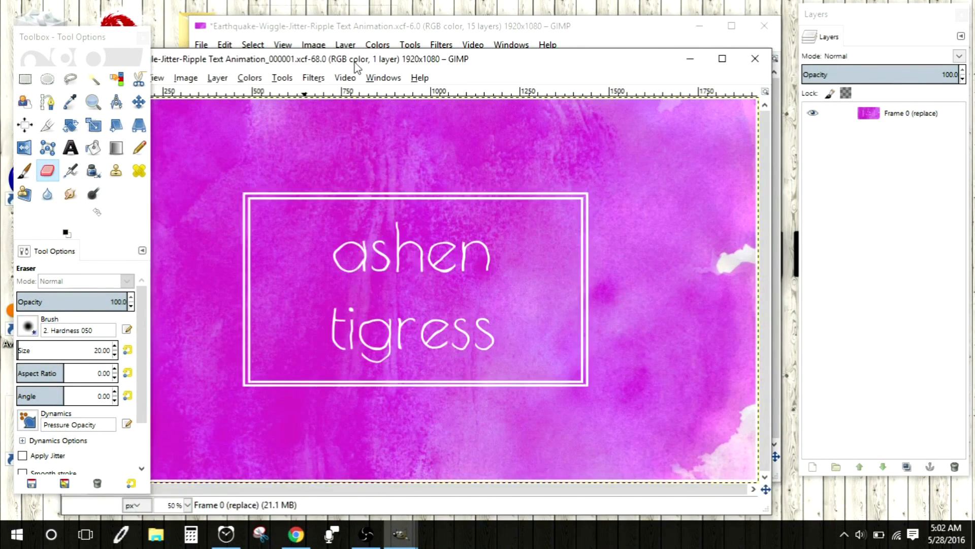
mouse_move(356, 63)
left_mouse_down()
mouse_move(398, 23)
mouse_move(338, 63)
left_mouse_up()
left_click(737, 57)
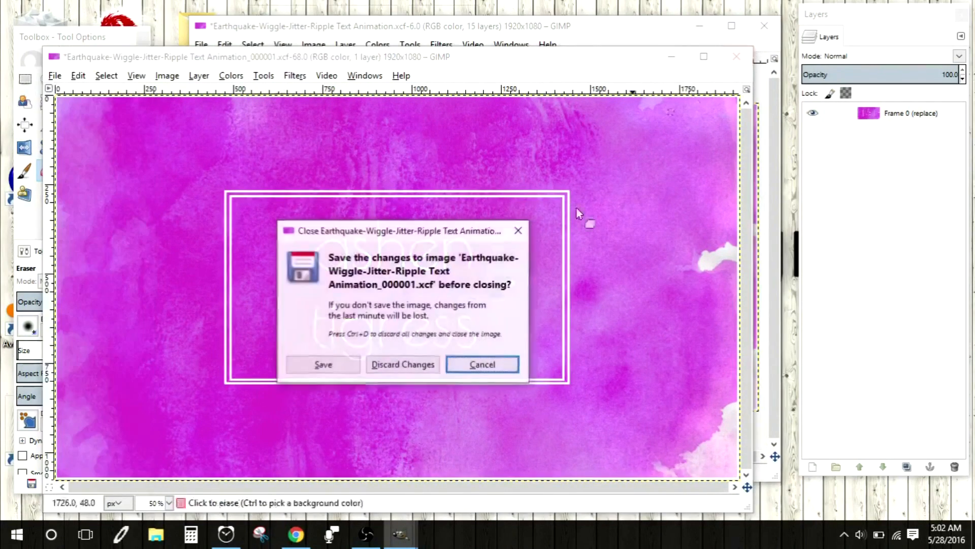
left_click(401, 367)
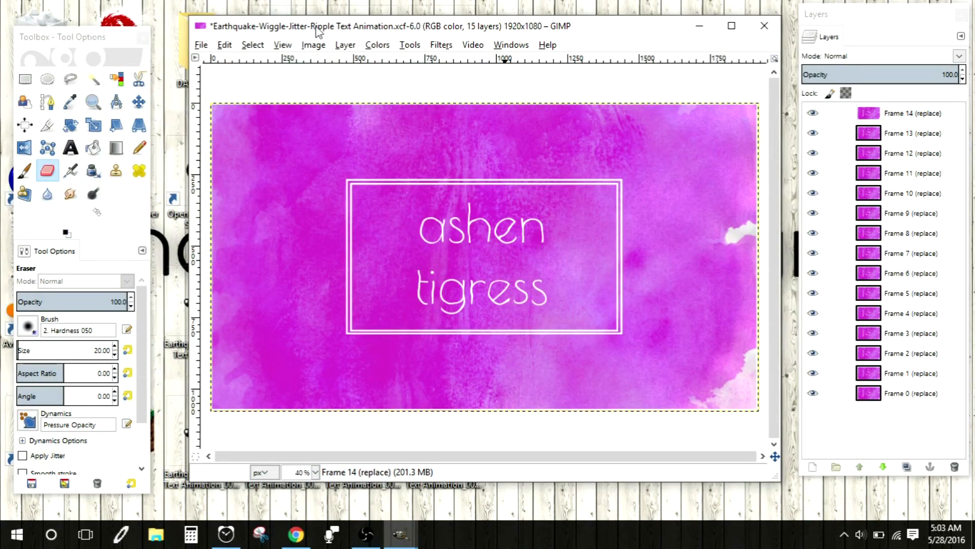
- Show the desktop, select the split frame files to examine them, and return to the 15-layer Earthquake-Wiggle-Jitter-Ripple Text Animation image
left_click_drag(339, 29, 362, 31)
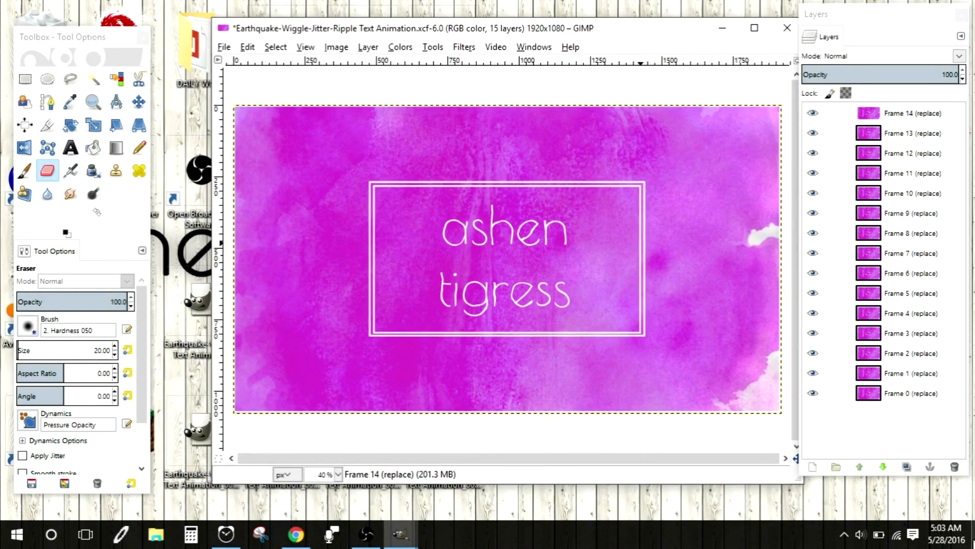
key("super+d")
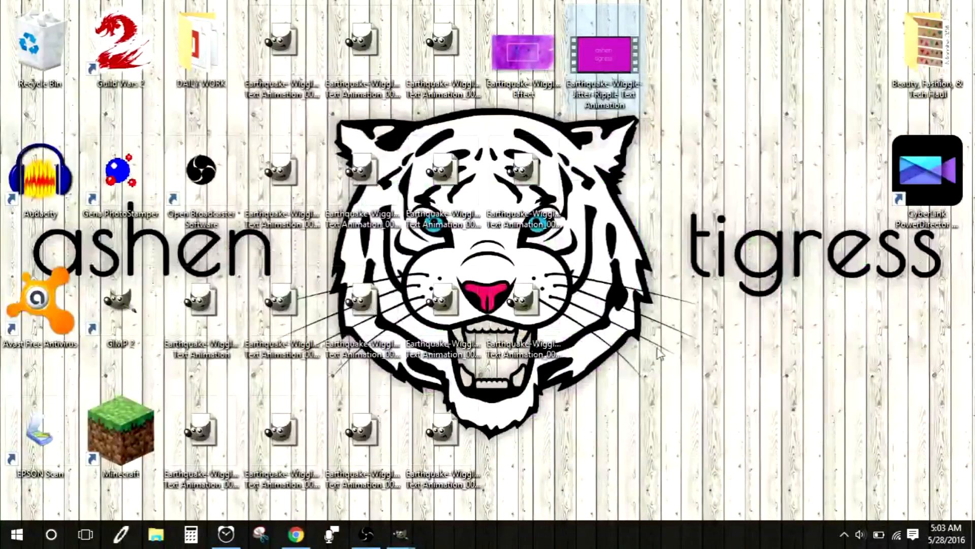
left_click_drag(545, 461, 260, 69)
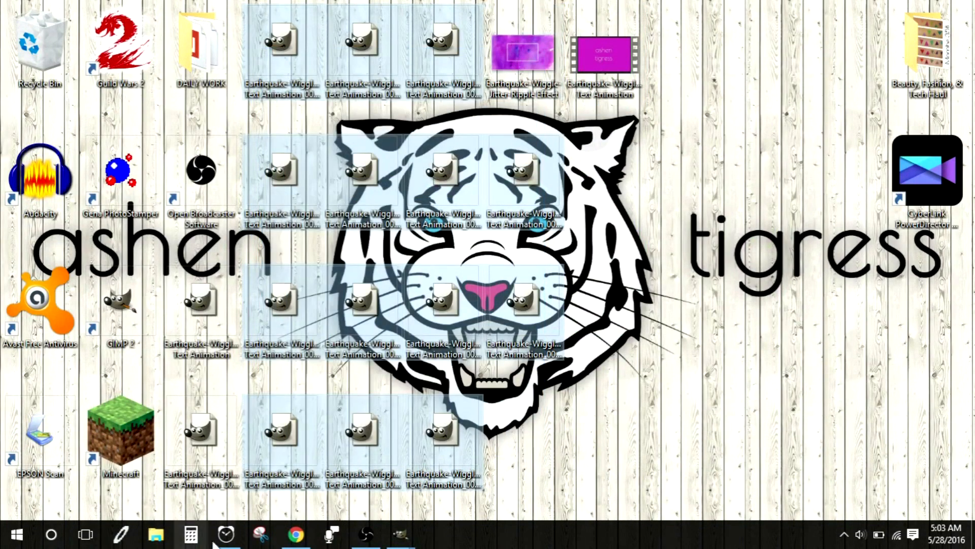
left_click(201, 431, "ctrl")
left_click(201, 305, "ctrl")
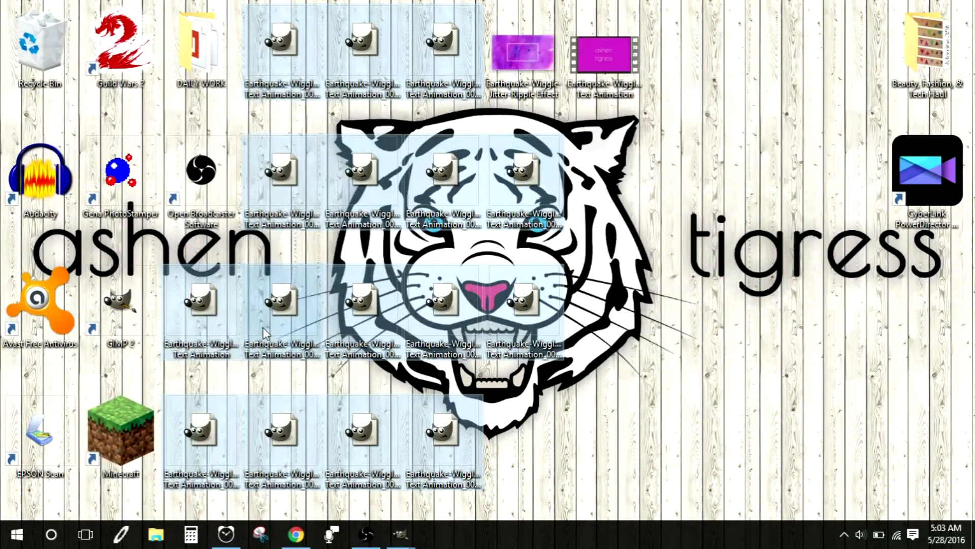
left_click(761, 398)
left_click(401, 534)
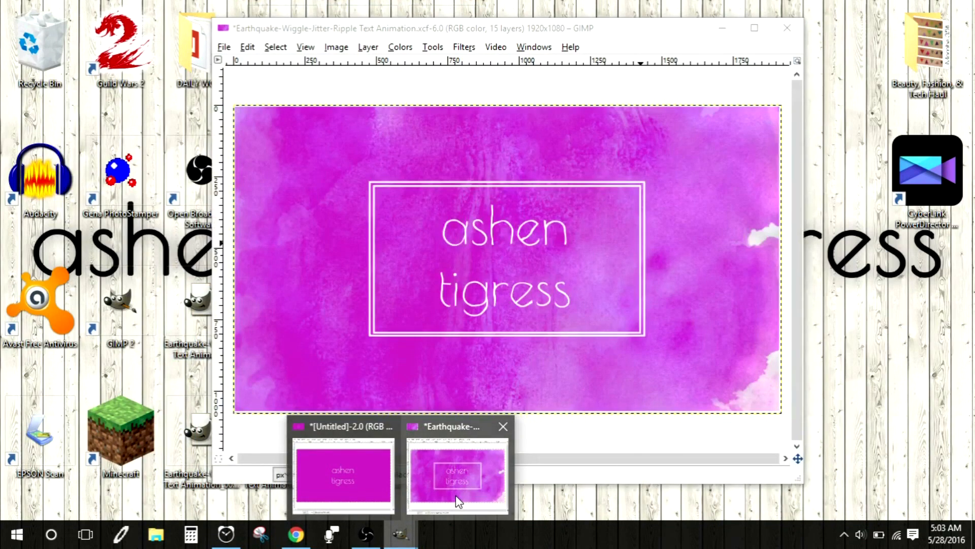
left_click(459, 501)
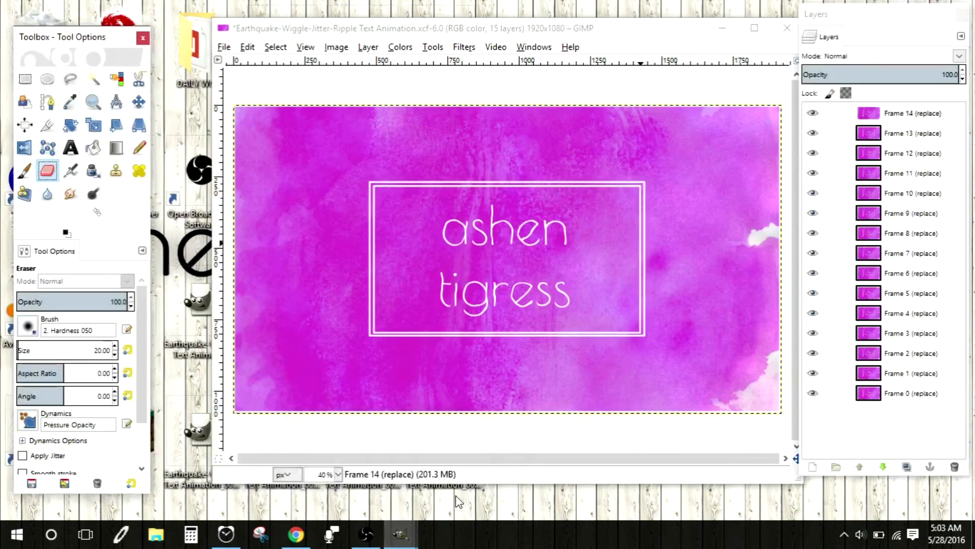
left_click_drag(428, 25, 407, 20)
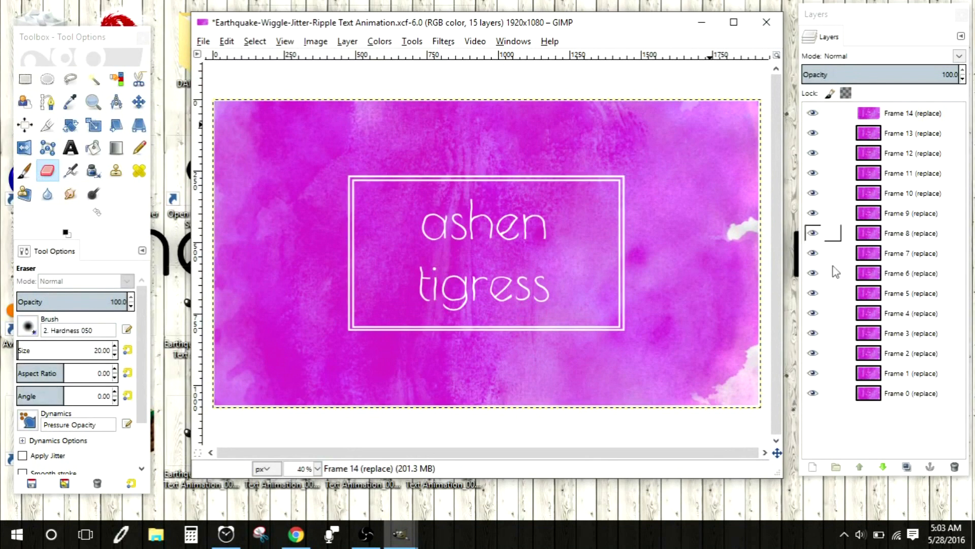
- Start the Master Videoencoder for the layered image and set its framerate to 15
left_click(474, 45)
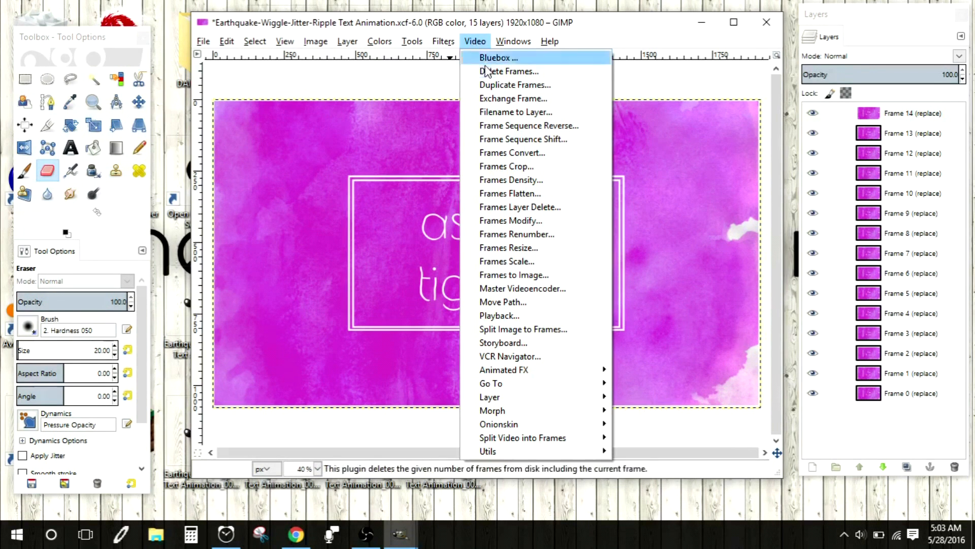
mouse_move(515, 385)
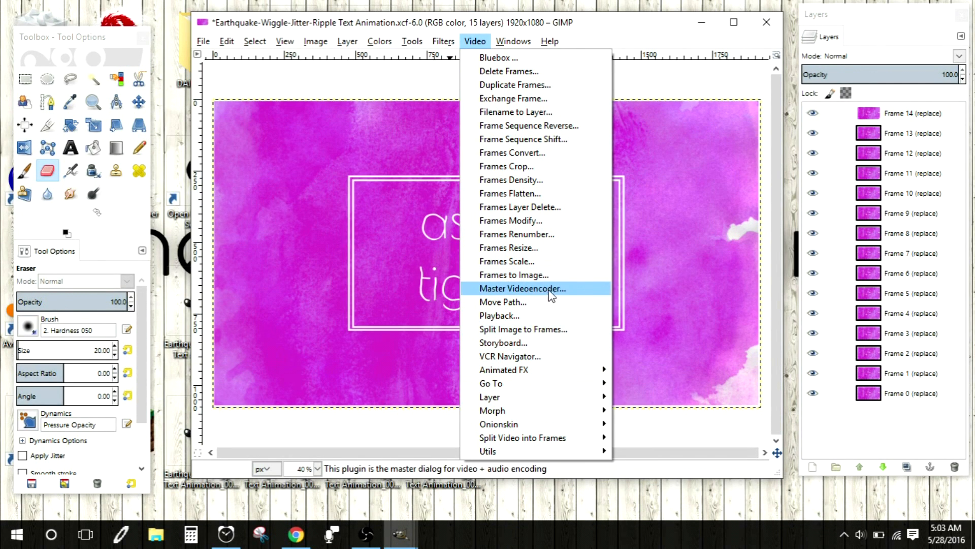
left_click(585, 290)
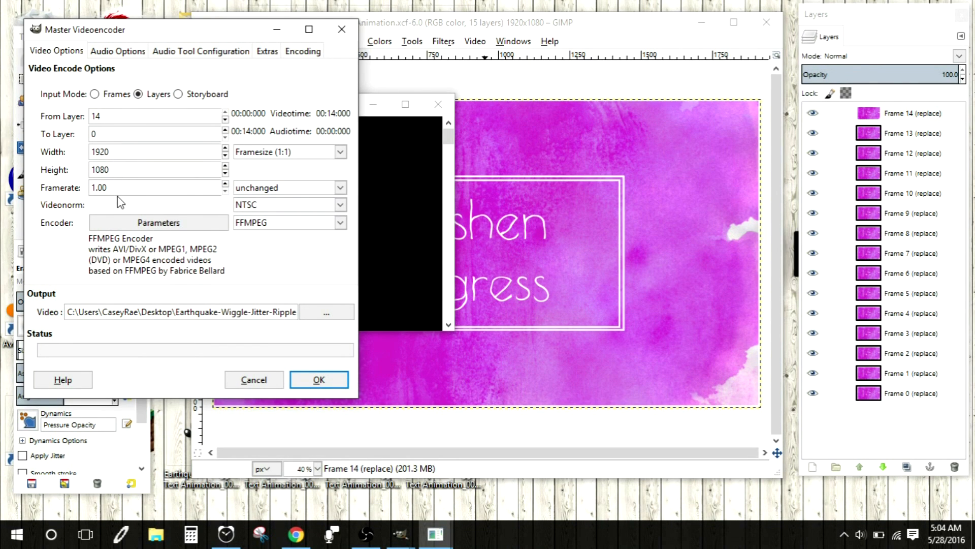
left_click_drag(115, 189, 77, 175)
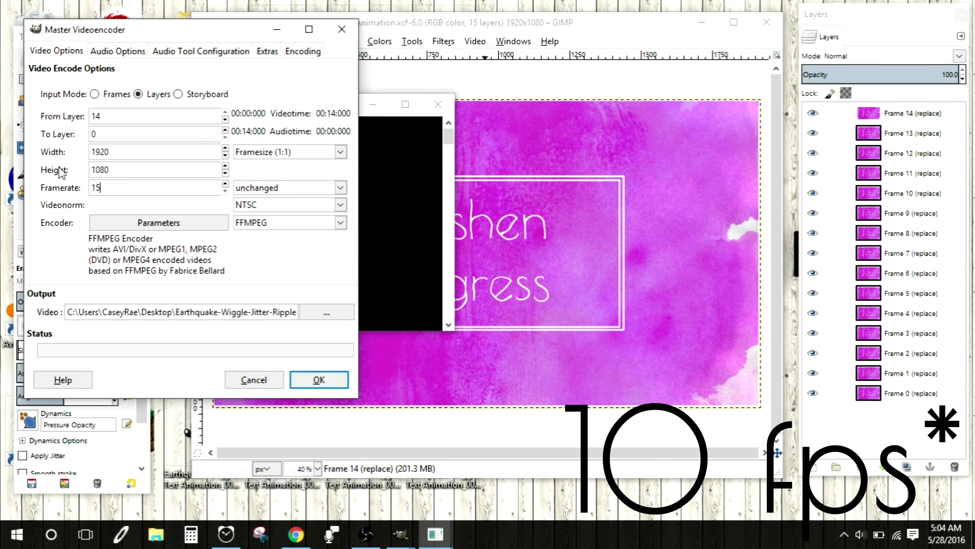
key("ctrl+a")
- Encode the layers to Earthquake-Wiggle-Jitter-Ripple Text Animation.avi on the desktop, overwriting the existing file, and close the encoder
left_click_drag(195, 312, 311, 313)
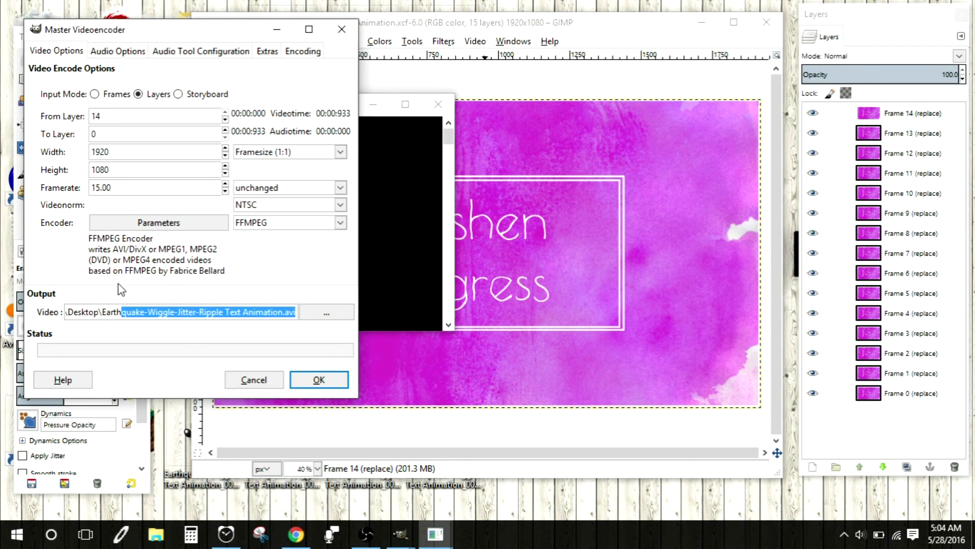
left_click(80, 316)
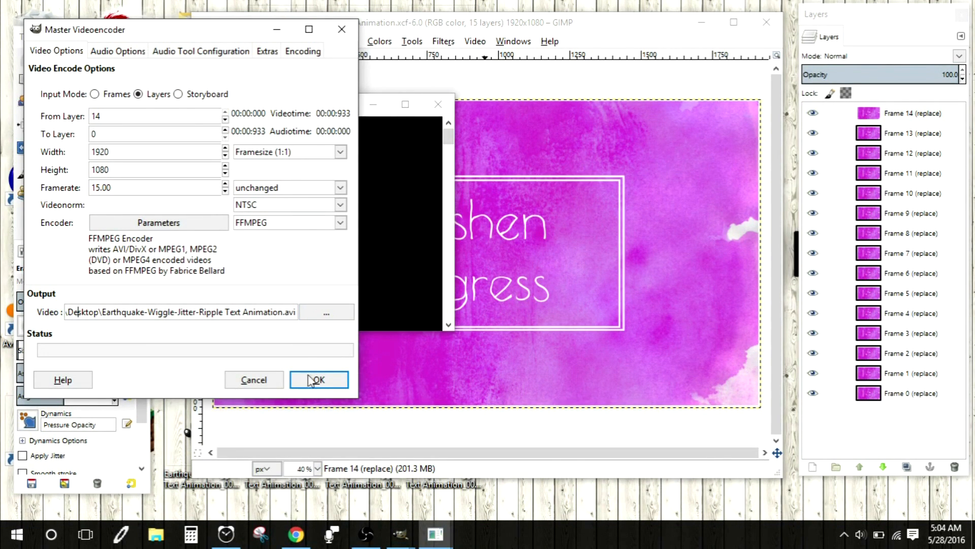
left_click(311, 380)
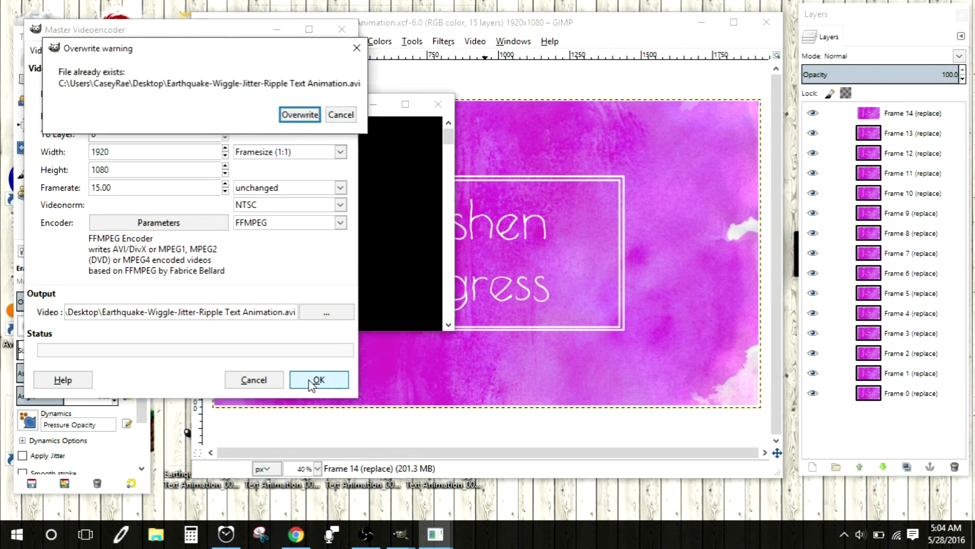
left_click(297, 117)
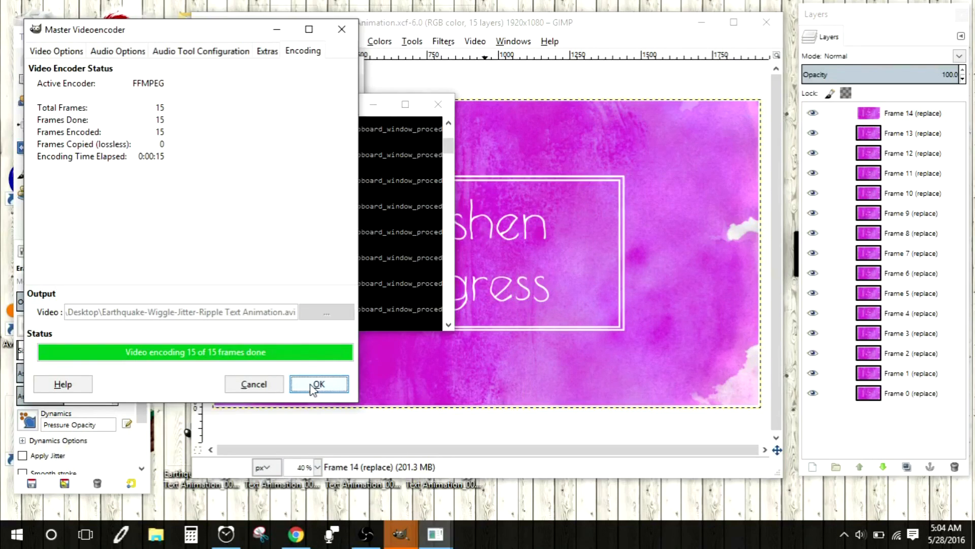
left_click(311, 385)
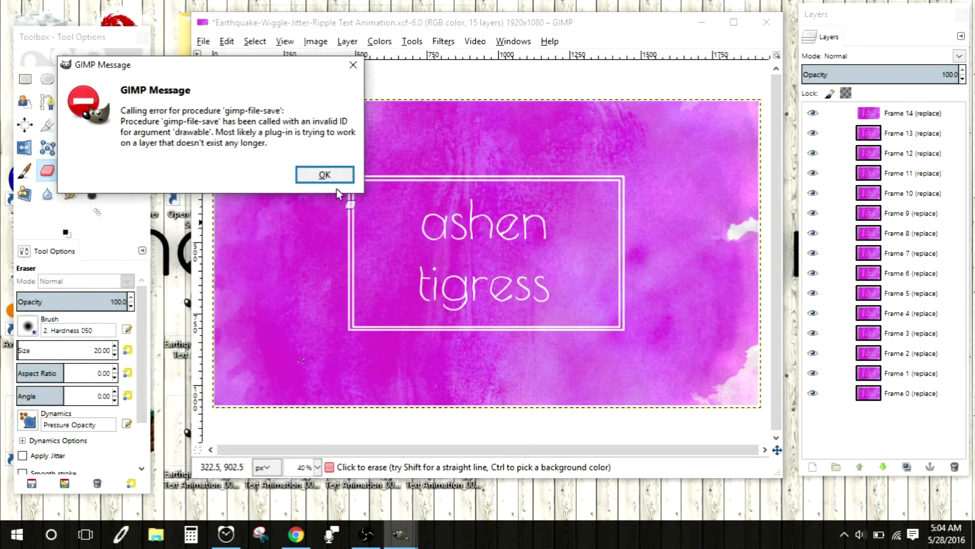